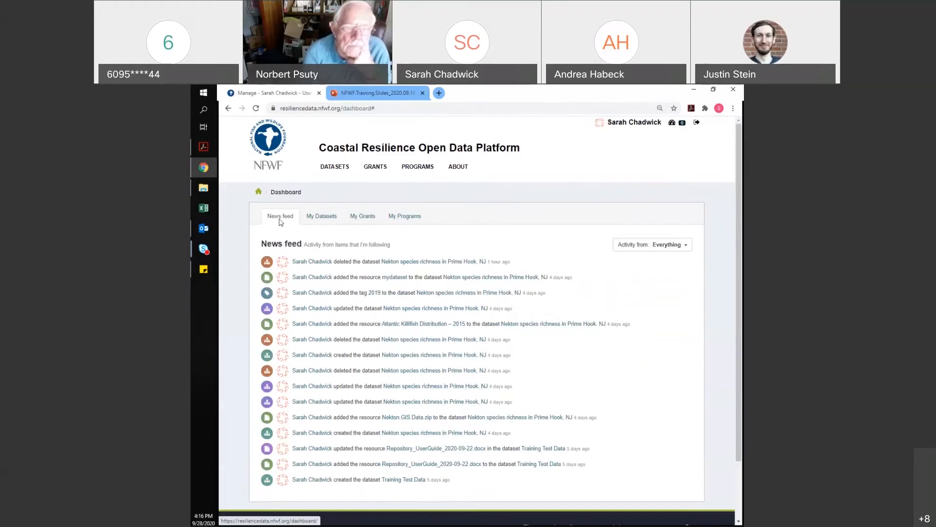
# Look through My Datasets, My Grants and My Programs, then show the full Datasets catalogue
pyautogui.click(313, 218)
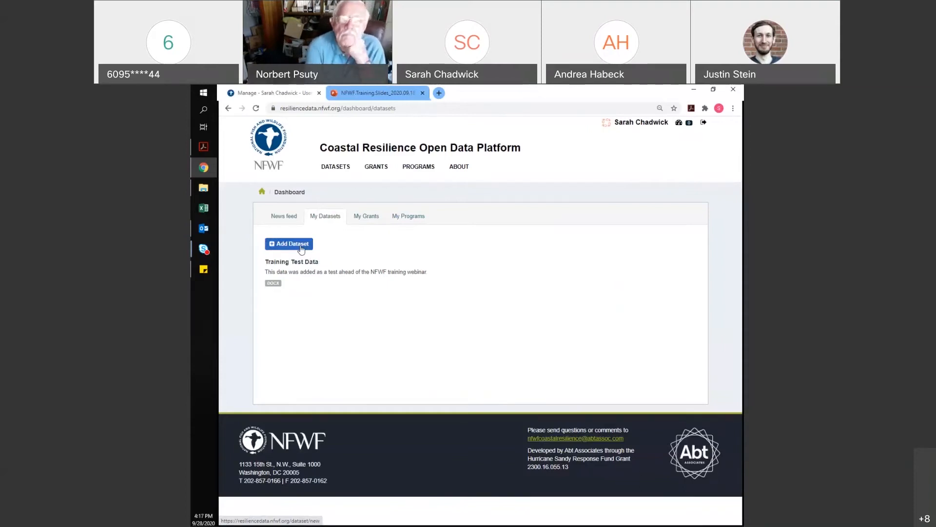
pyautogui.click(368, 219)
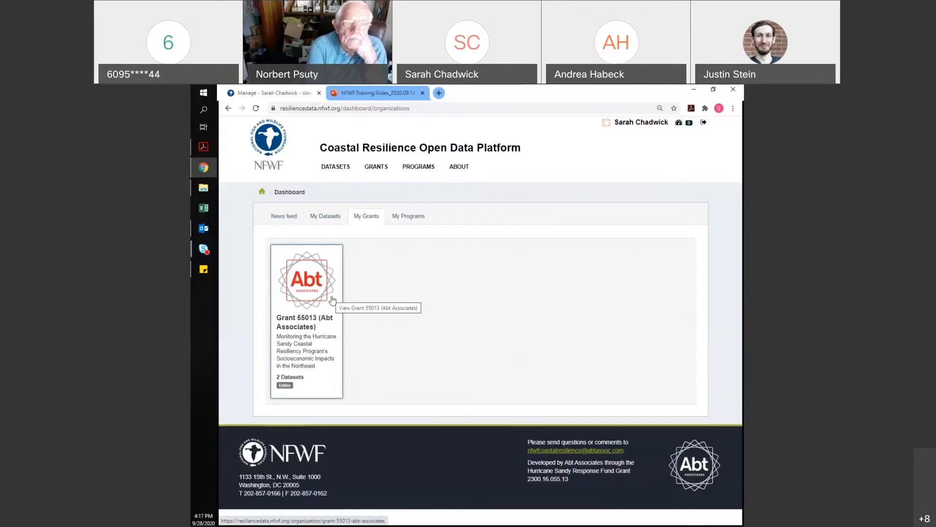
pyautogui.click(401, 221)
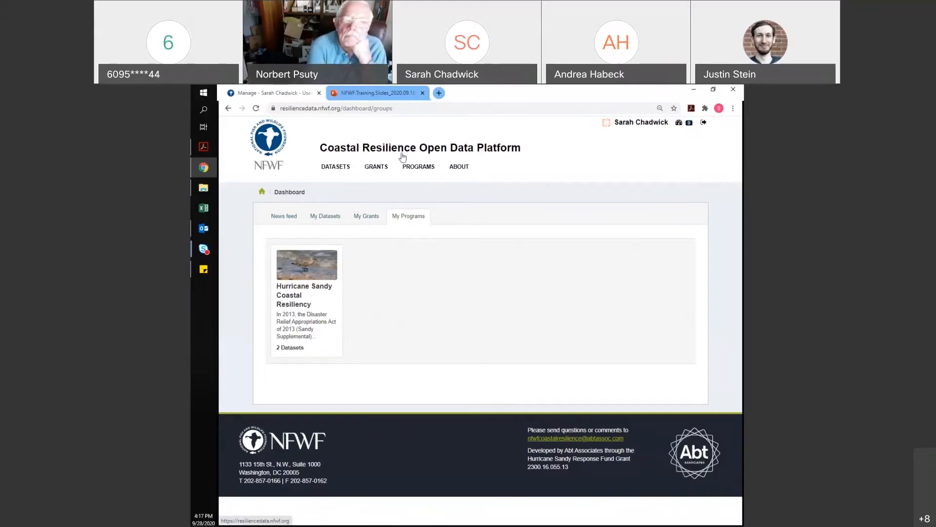
pyautogui.click(344, 168)
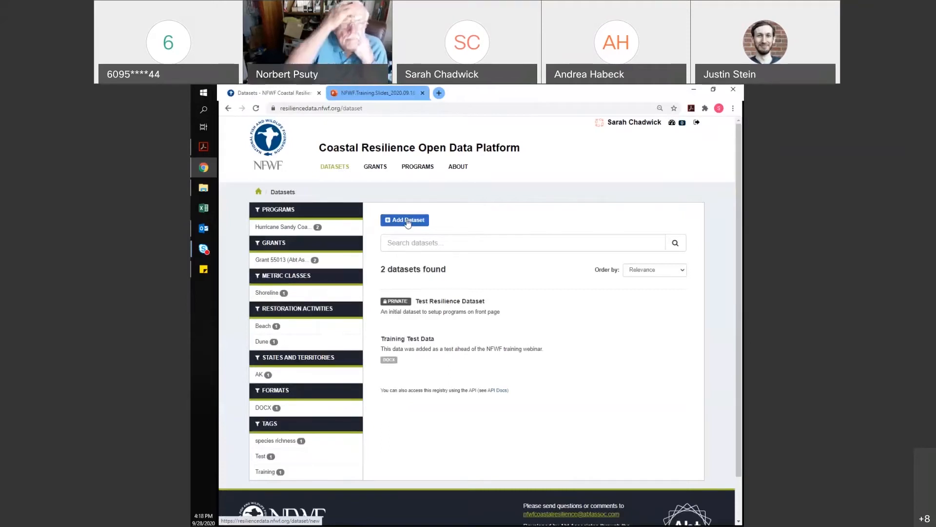
# Start a new dataset from the Datasets page with Add Dataset
pyautogui.click(408, 221)
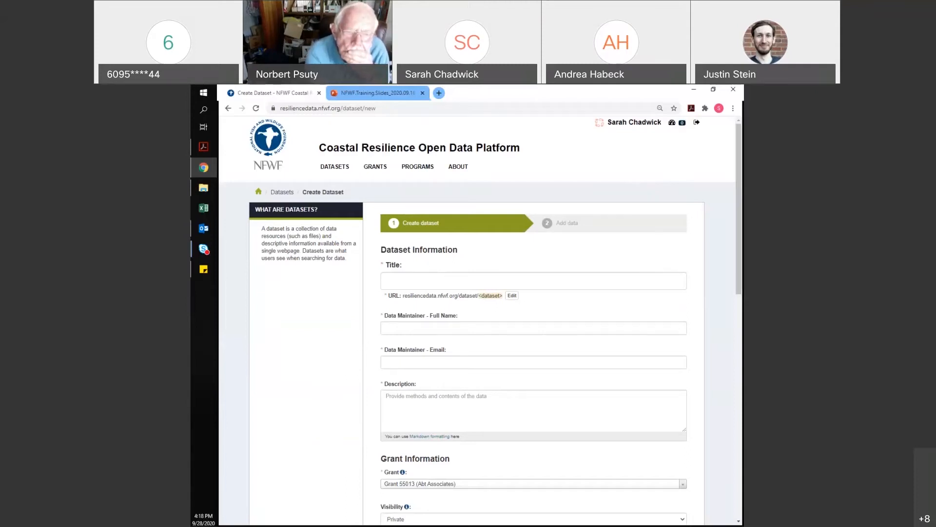
# Title the new dataset 'Nekton species richness in Prime Hook, NJ'
pyautogui.hotkey('alt', 'Tab')
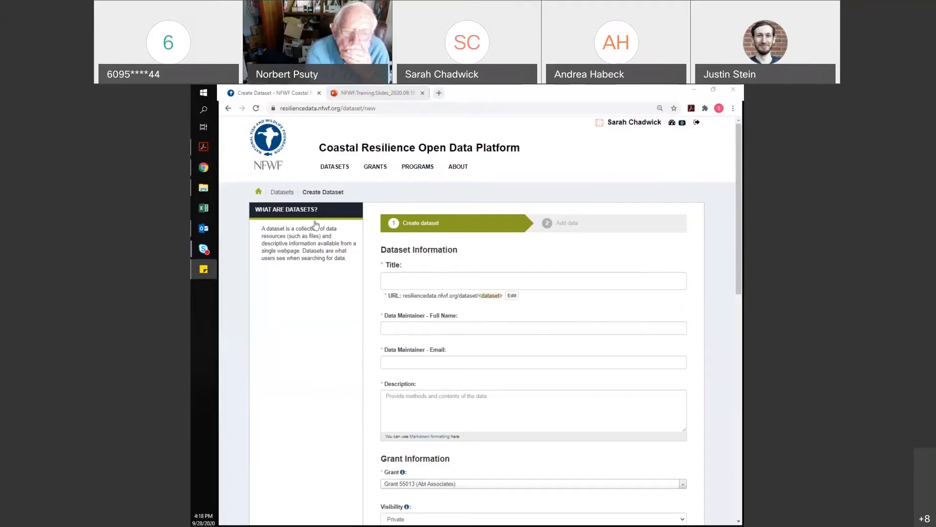
pyautogui.click(485, 281)
pyautogui.click(429, 303)
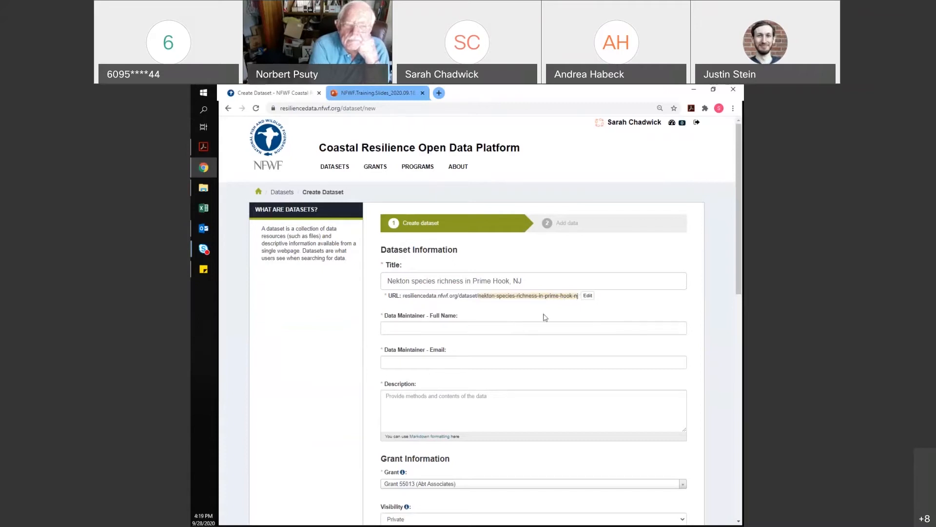
# Enter the data maintainer's full name and e-mail address
pyautogui.click(458, 324)
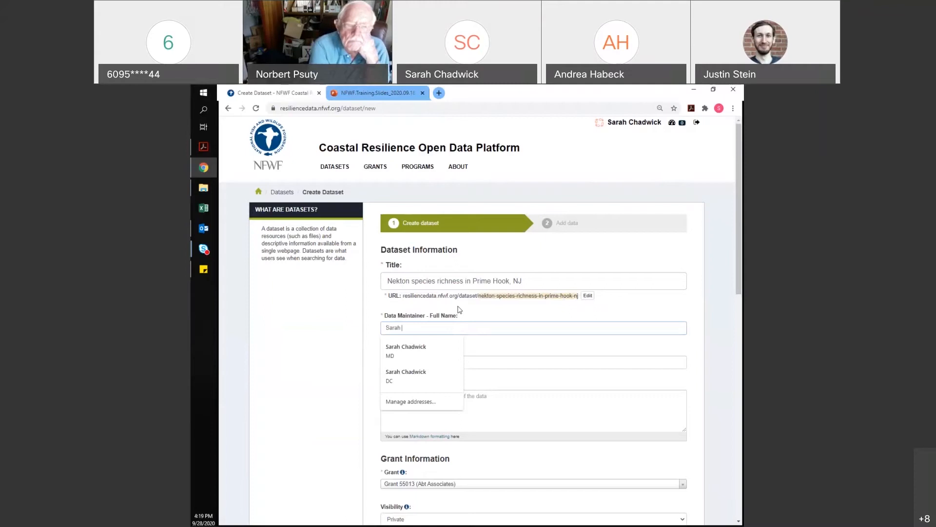
pyautogui.press('Tab')
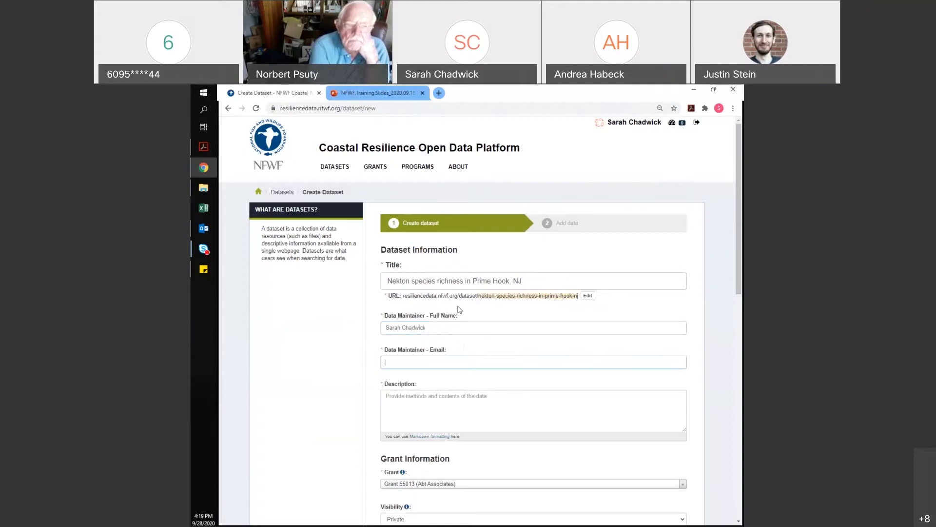
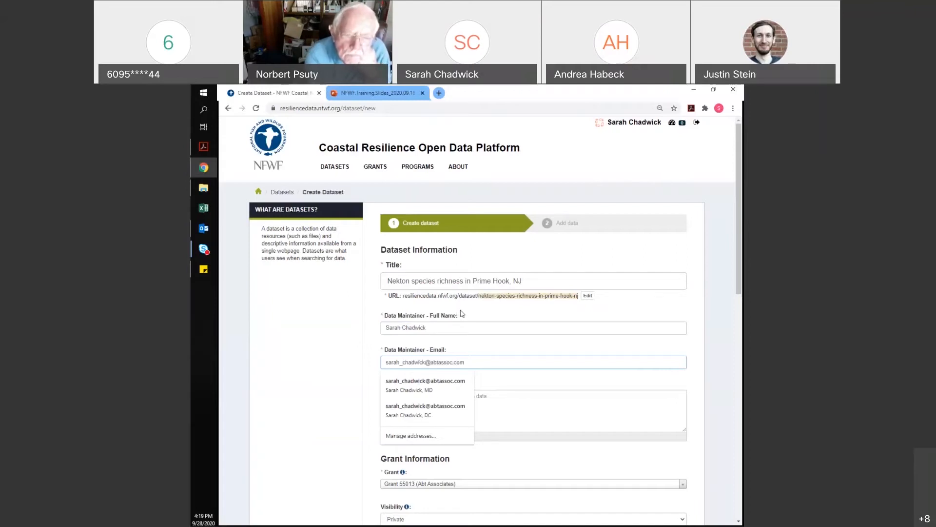
pyautogui.click(543, 387)
pyautogui.click(527, 397)
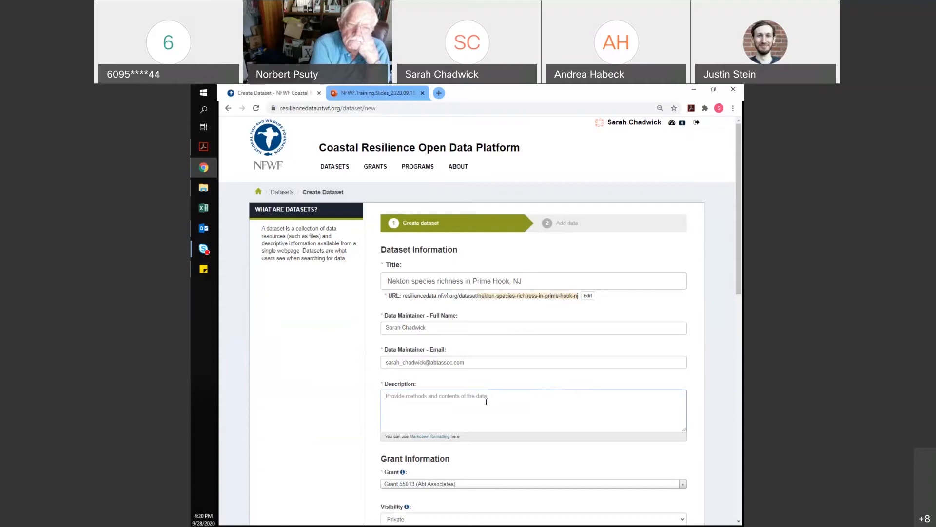
# Paste the prepared Prime Hook nekton survey paragraph (2015–2018, training-only) as the description
pyautogui.hotkey('alt', 'Tab')
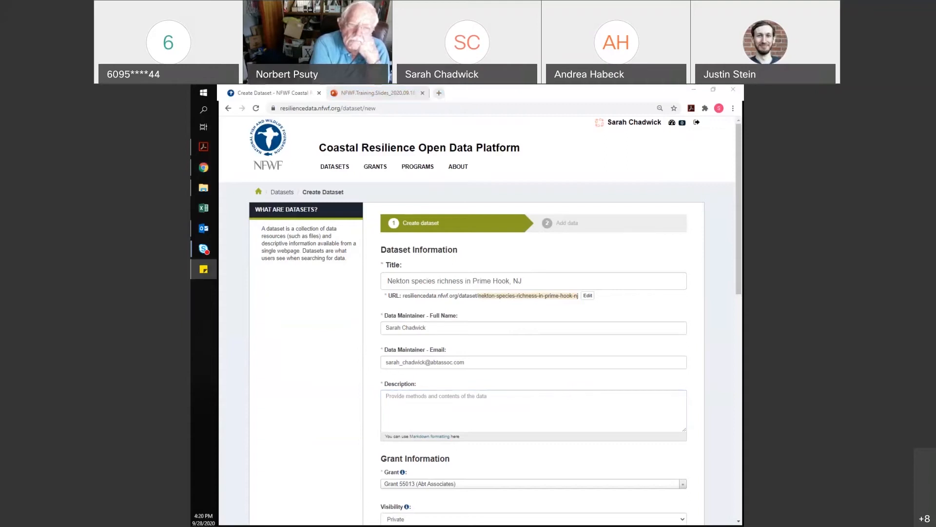
pyautogui.click(423, 412)
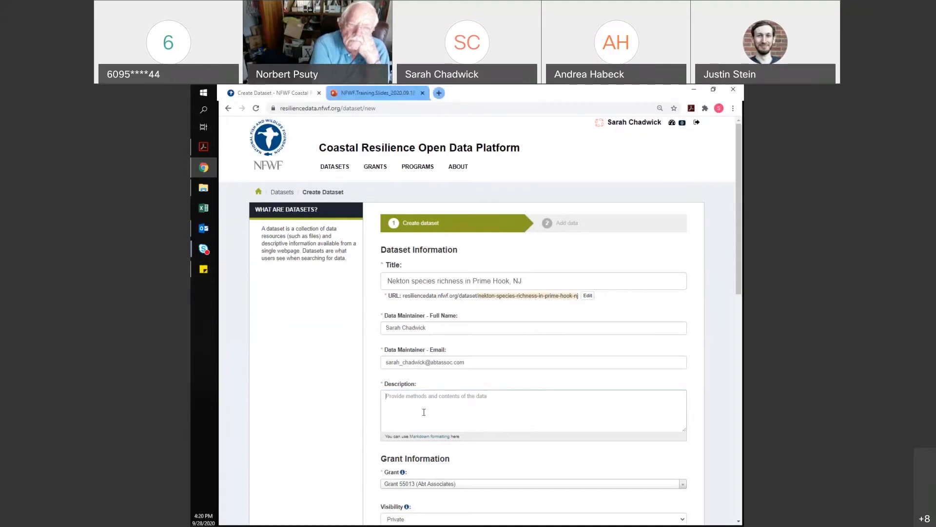
pyautogui.hotkey('ctrl', 'v')
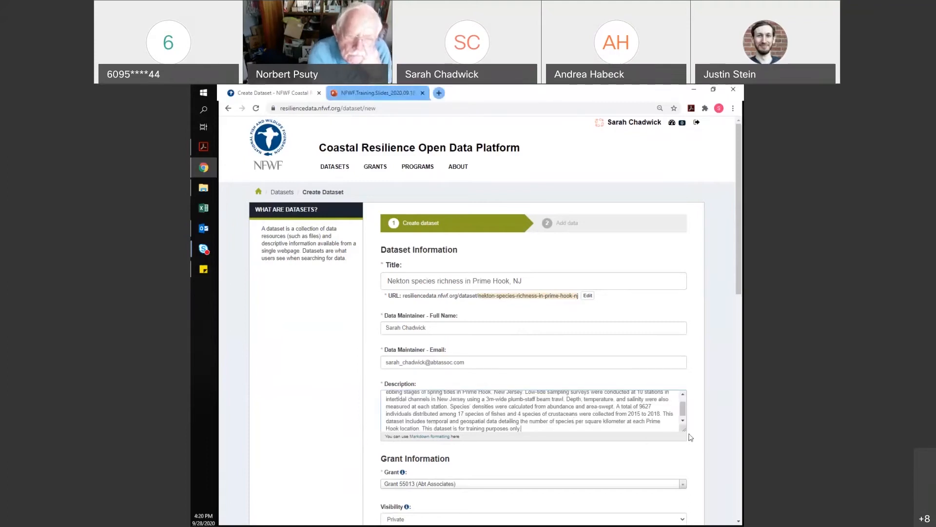
pyautogui.moveTo(685, 430); pyautogui.dragTo(694, 470)
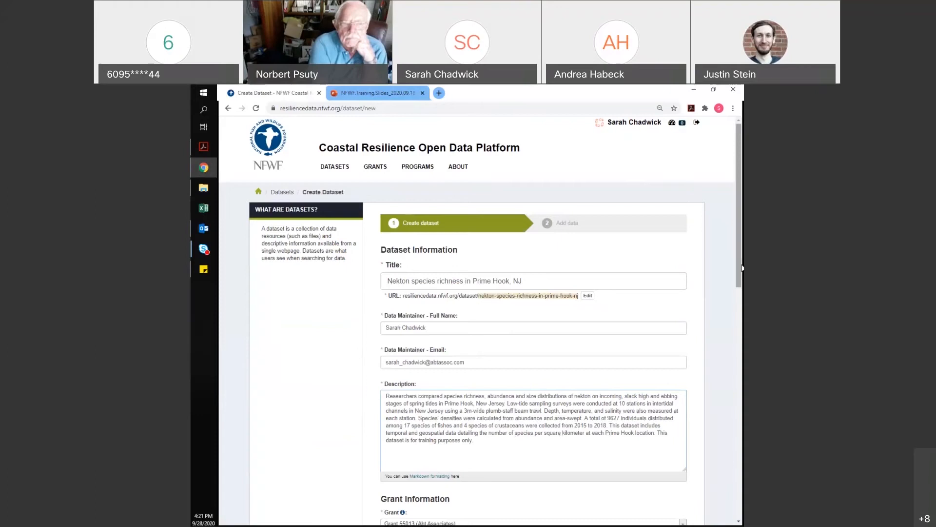
pyautogui.moveTo(740, 271); pyautogui.dragTo(739, 331)
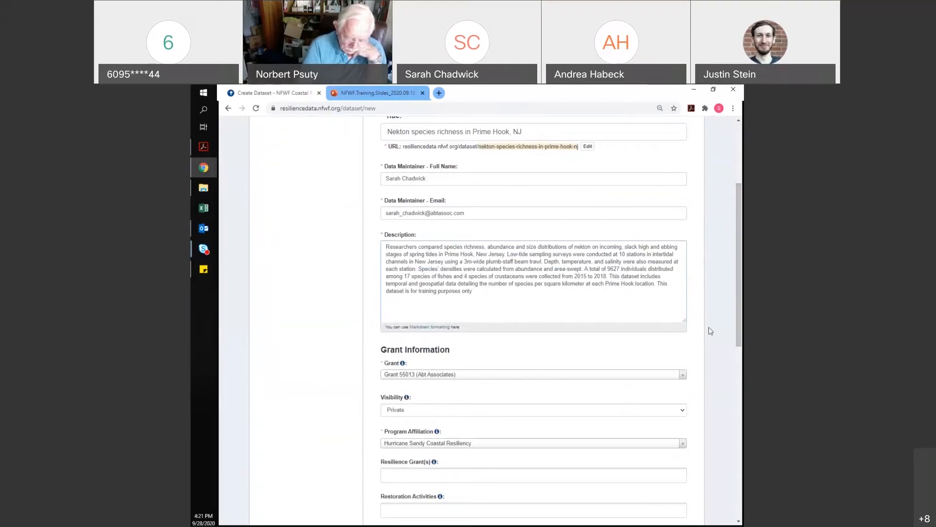
# Assign Grant 55013, make the dataset Public and affiliate it with Hurricane Sandy Coastal Resiliency
pyautogui.scroll(-4, 729, 386)
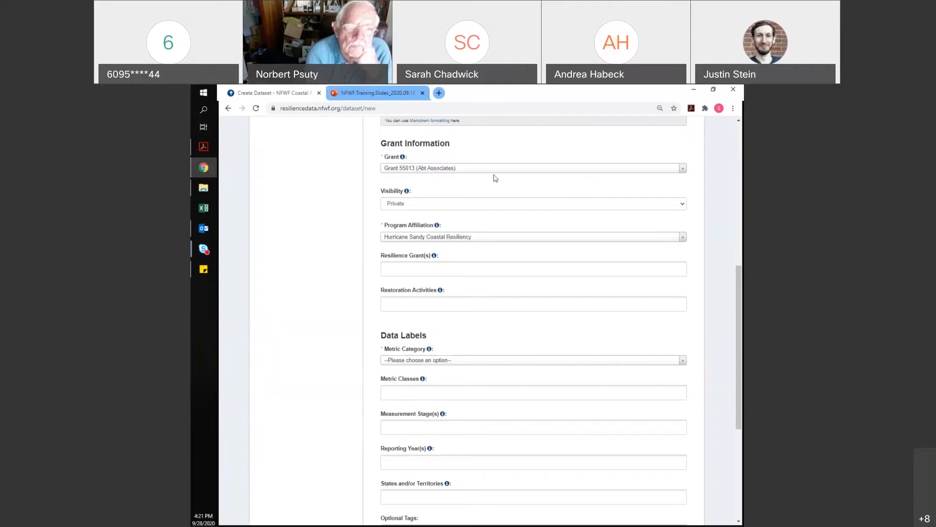
pyautogui.click(474, 169)
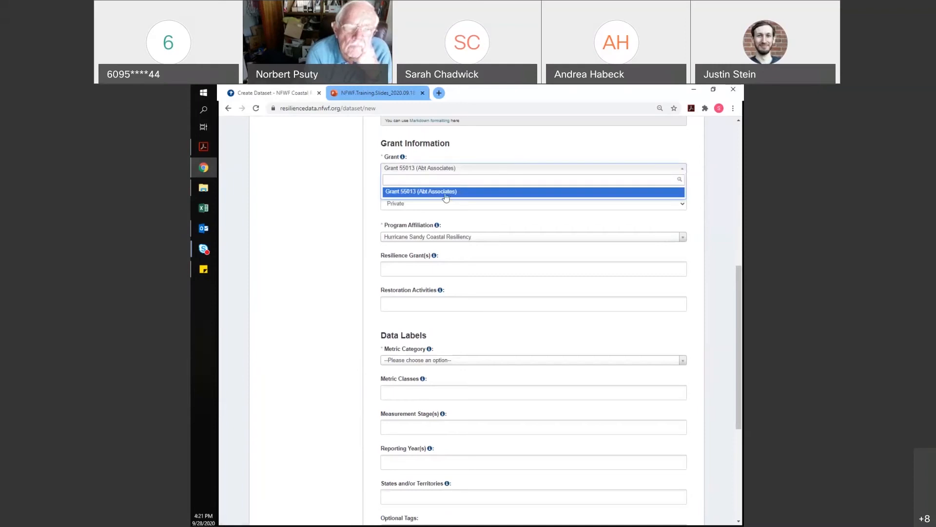
pyautogui.click(445, 192)
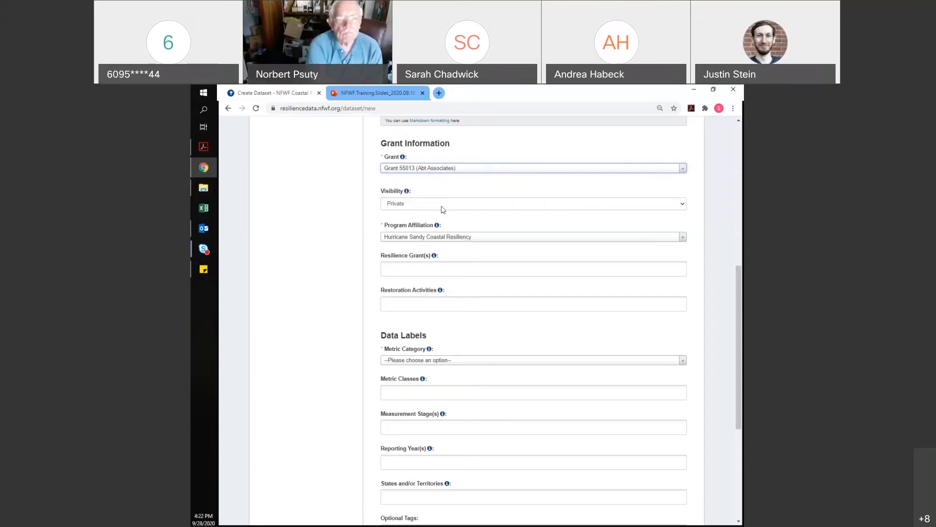
pyautogui.click(416, 205)
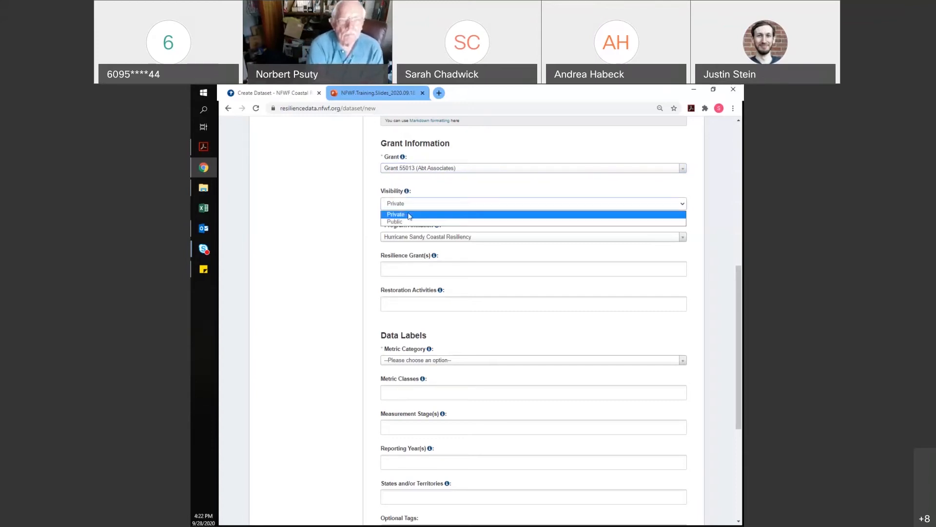
pyautogui.click(488, 223)
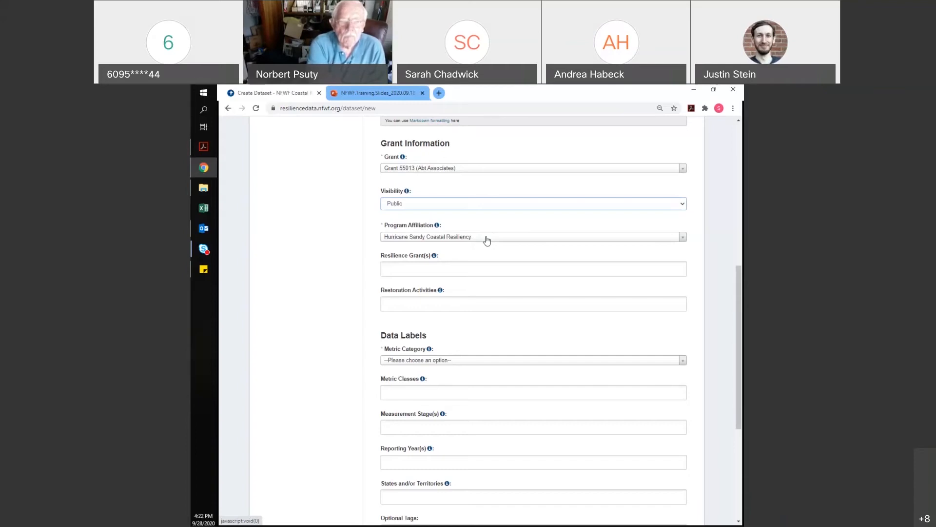
pyautogui.click(487, 238)
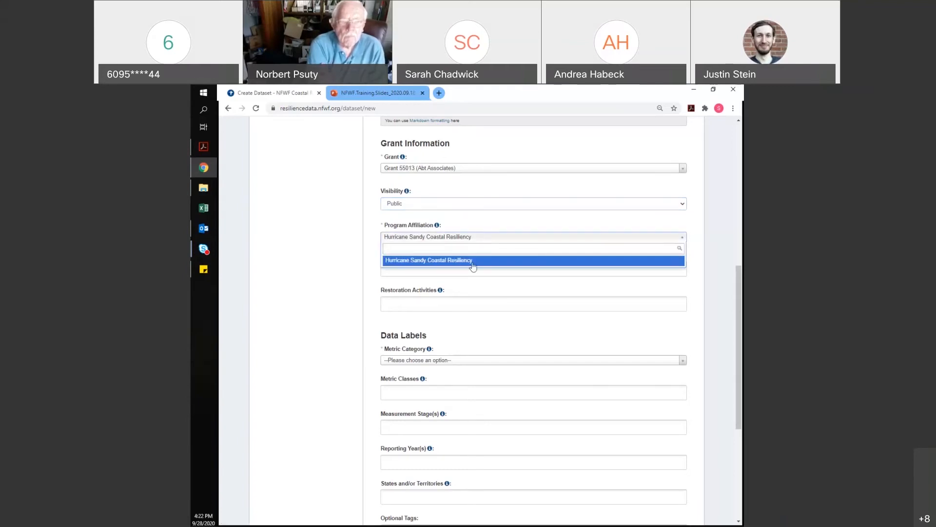
pyautogui.click(473, 261)
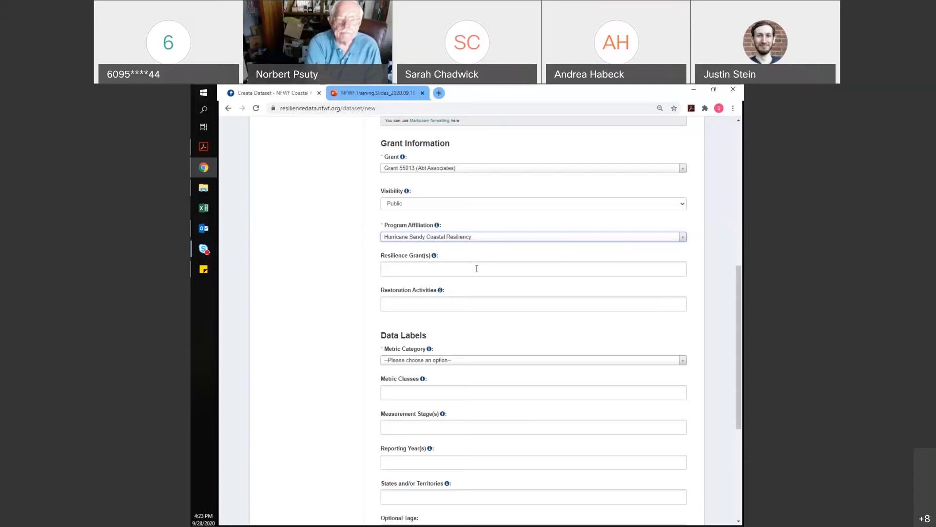
# Add resilience grant NFWF-41739 and the Aquatic Connectivity restoration activity
pyautogui.click(477, 268)
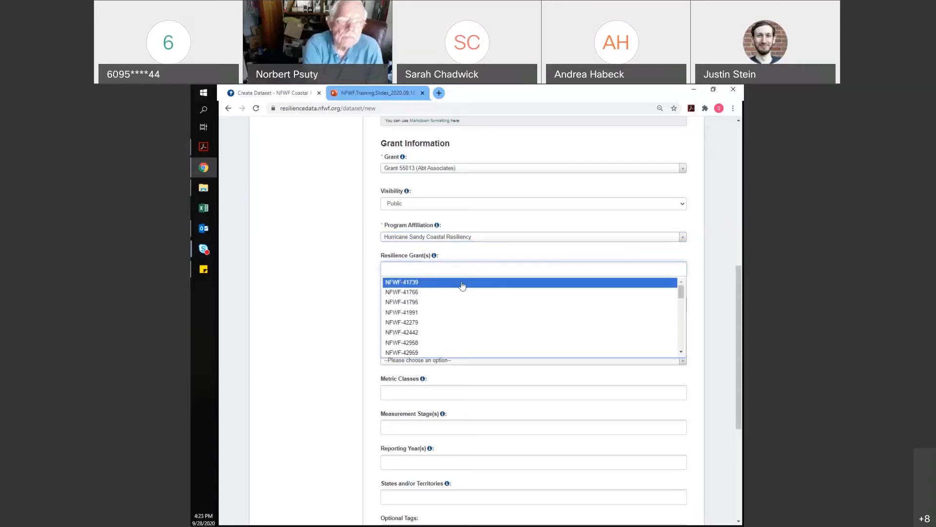
pyautogui.click(463, 285)
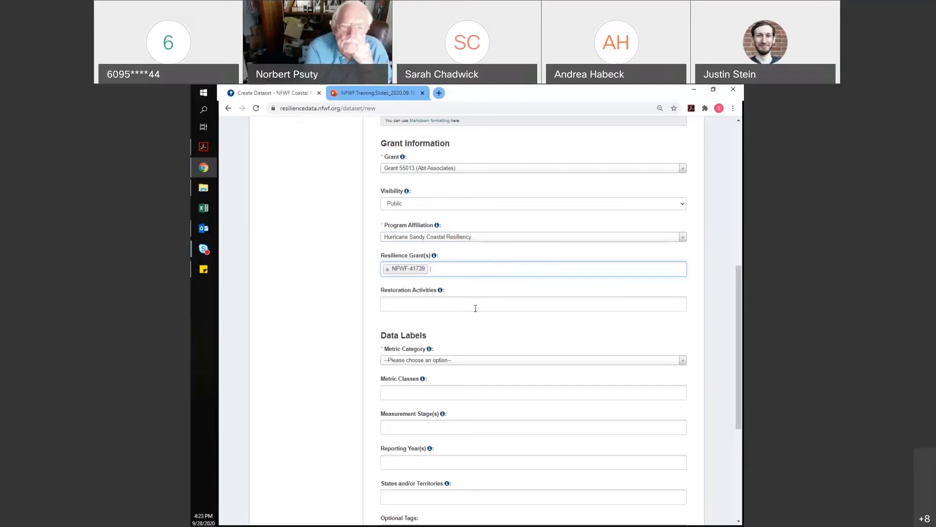
pyautogui.click(475, 304)
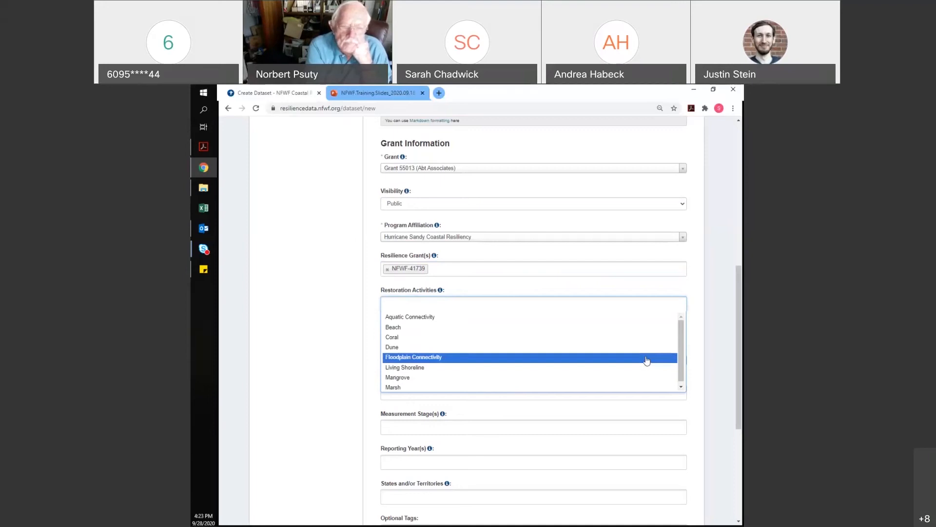
pyautogui.click(427, 318)
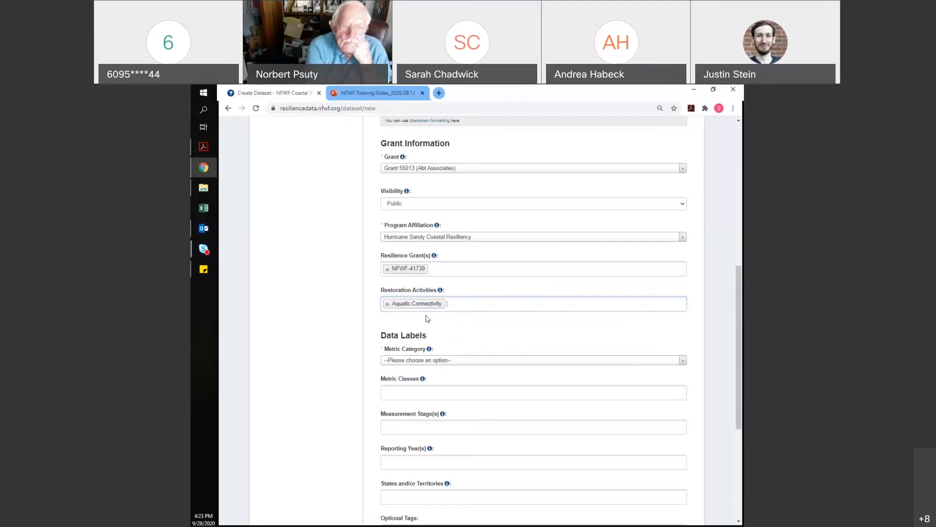
pyautogui.scroll(-1, 738, 387)
pyautogui.moveTo(737, 386); pyautogui.dragTo(734, 425)
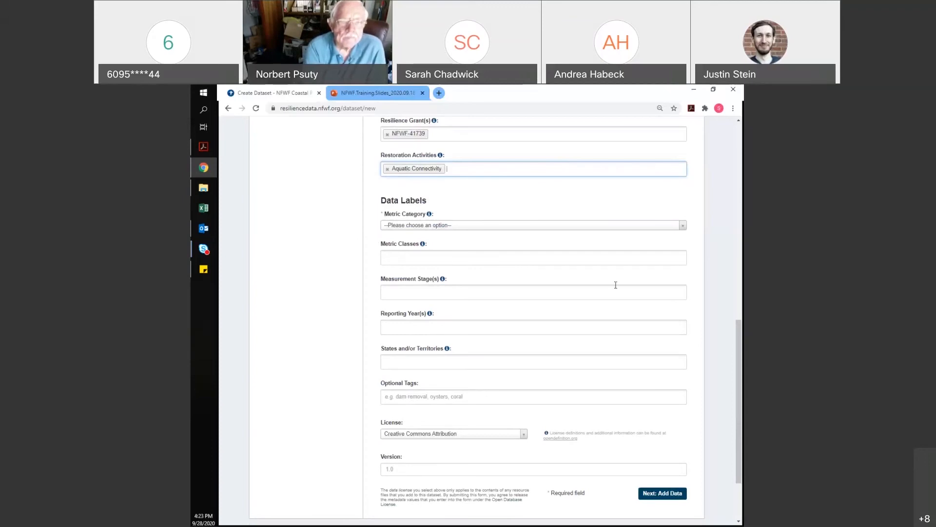
# Set the metric category to Ecological and the metric class to Nekton
pyautogui.click(539, 226)
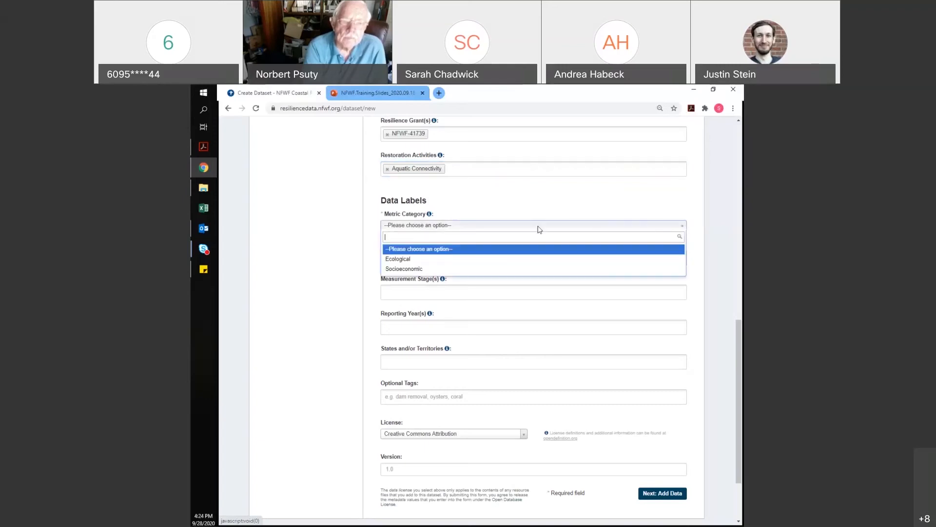
pyautogui.click(425, 262)
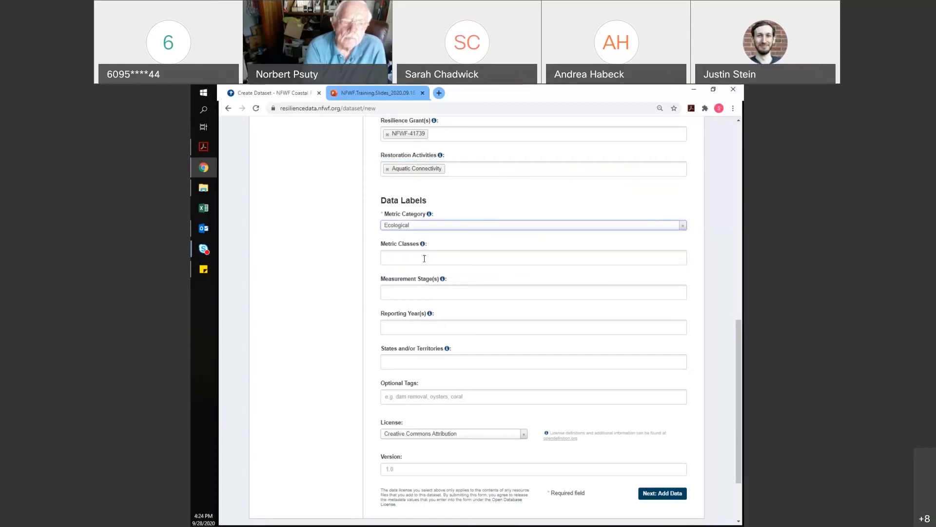
pyautogui.click(458, 261)
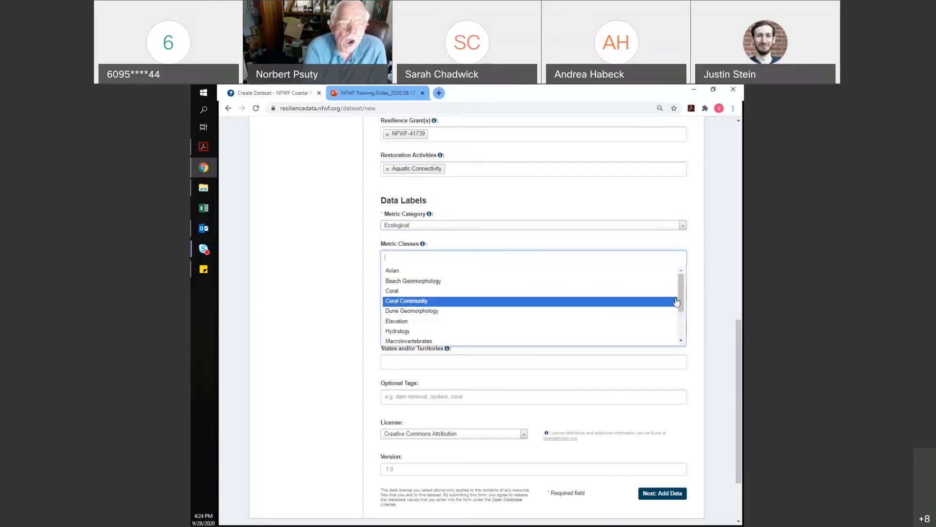
pyautogui.moveTo(681, 291); pyautogui.dragTo(682, 318)
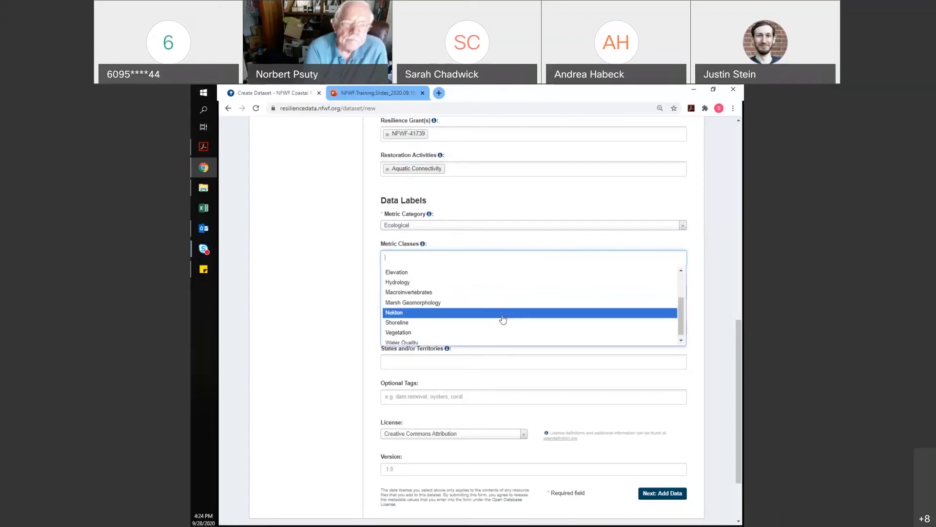
pyautogui.click(427, 313)
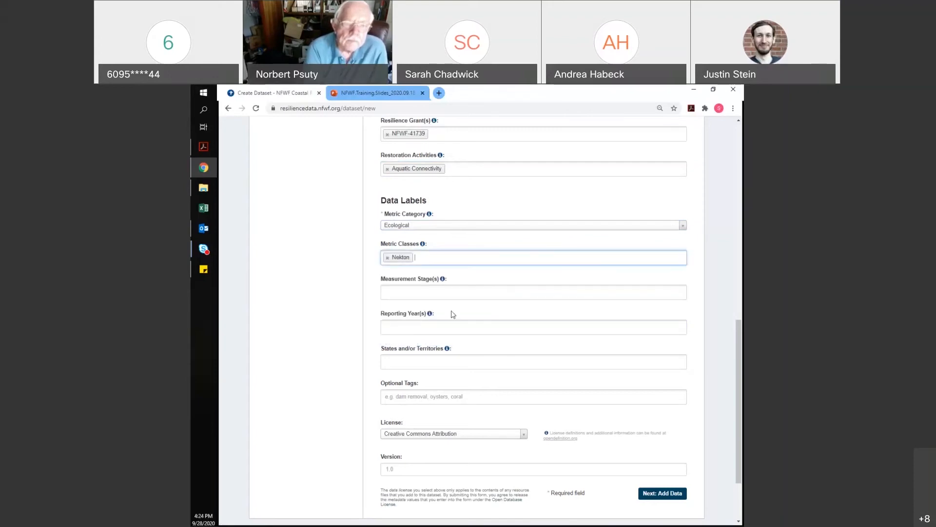
pyautogui.click(554, 291)
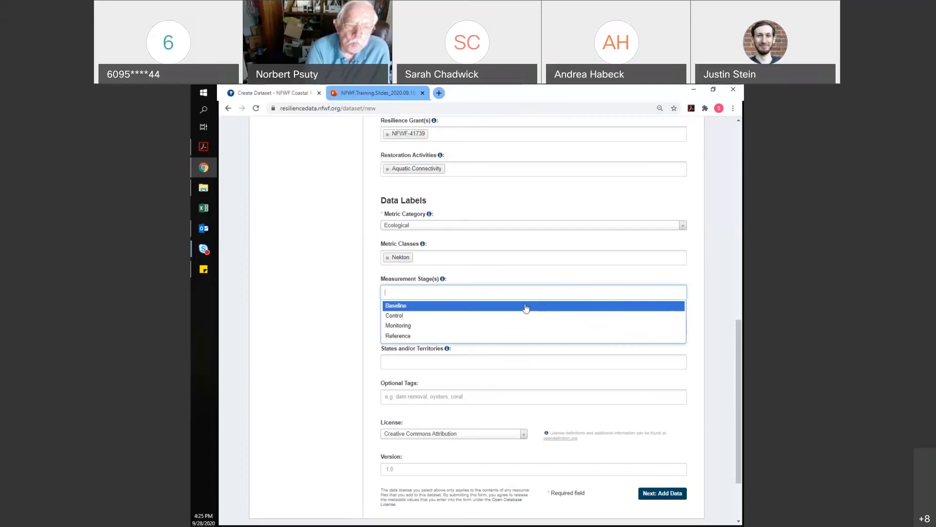
# Set the measurement stage to Baseline
pyautogui.click(525, 309)
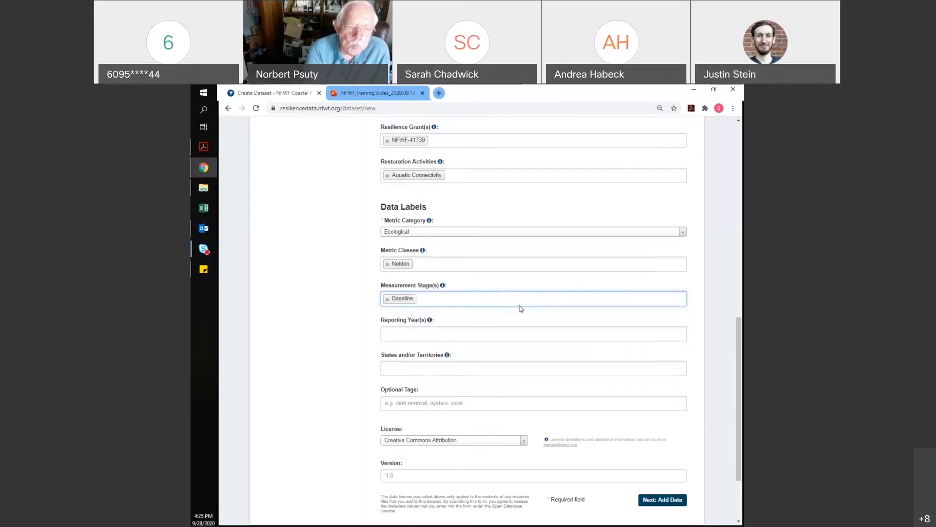
pyautogui.scroll(2, 524, 341)
pyautogui.scroll(-2, 546, 403)
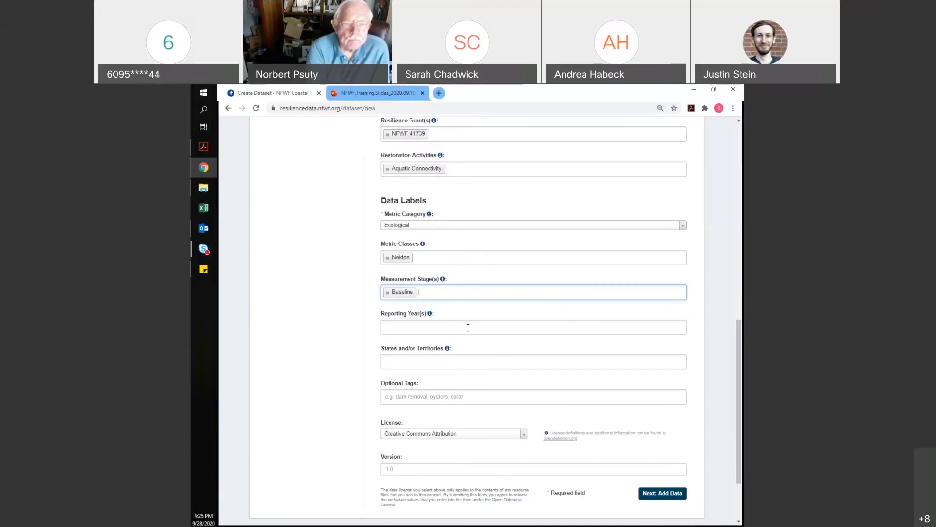
# Add reporting years 2015, 2016, 2017 and 2018
pyautogui.click(469, 328)
pyautogui.click(440, 350)
pyautogui.click(447, 327)
pyautogui.click(415, 361)
pyautogui.click(456, 329)
pyautogui.click(426, 371)
pyautogui.click(469, 326)
pyautogui.click(475, 362)
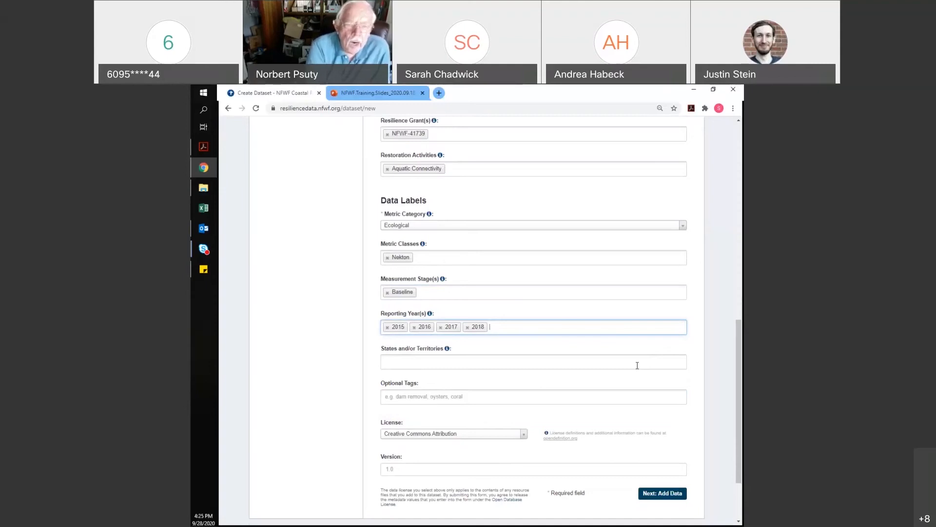
# Choose NJ under States and/or Territories
pyautogui.click(612, 361)
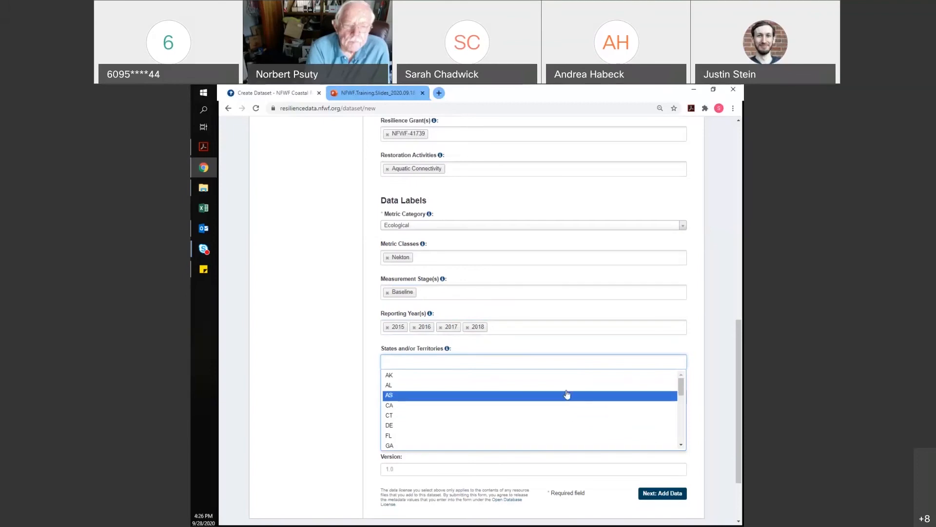
pyautogui.click(682, 445)
pyautogui.click(681, 445)
pyautogui.click(681, 445)
pyautogui.click(681, 446)
pyautogui.click(681, 446)
pyautogui.click(682, 446)
pyautogui.click(682, 445)
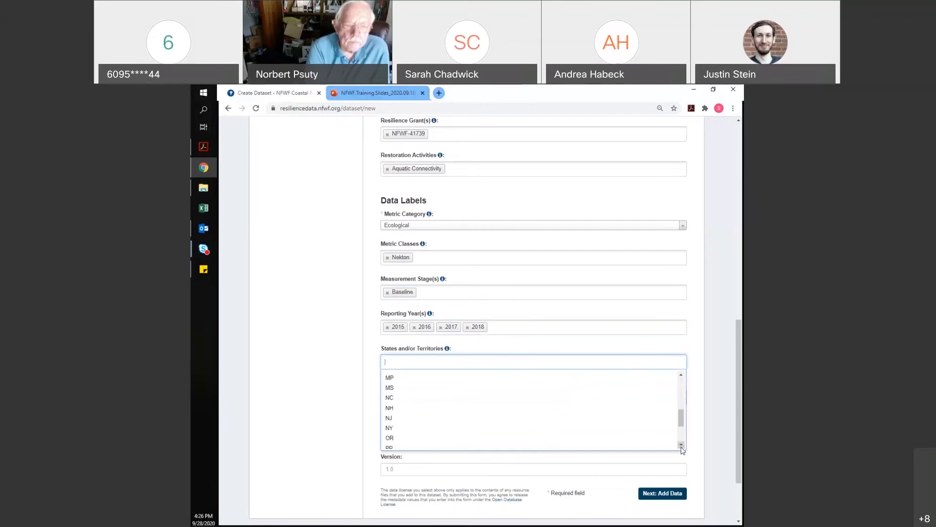
pyautogui.click(456, 402)
pyautogui.scroll(-1, 607, 364)
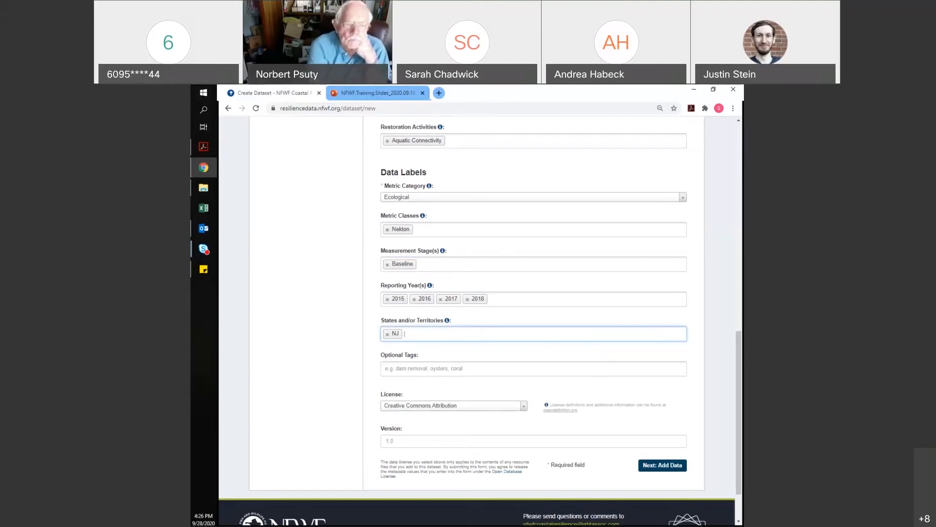
# Add the optional tags Training, Test and species richness
pyautogui.hotkey('alt', 'Tab')
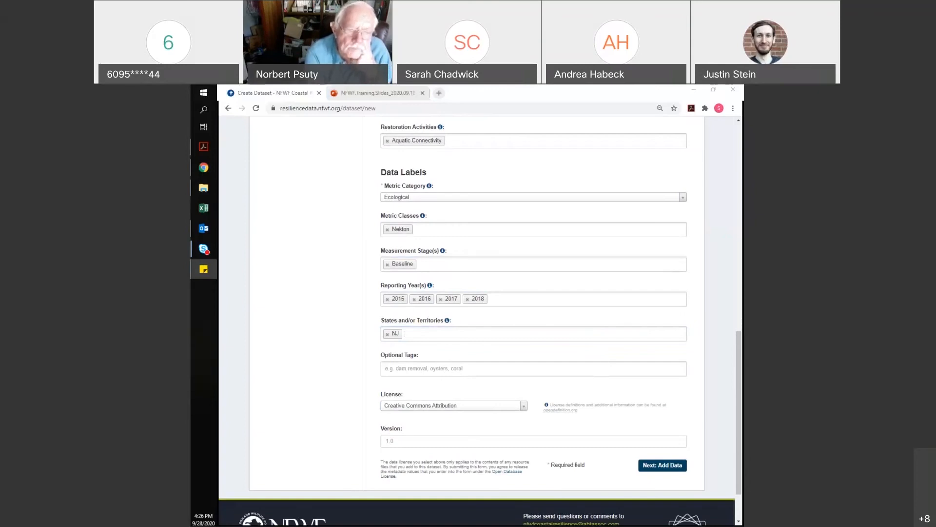
pyautogui.hotkey('alt', 'Tab')
pyautogui.click(431, 372)
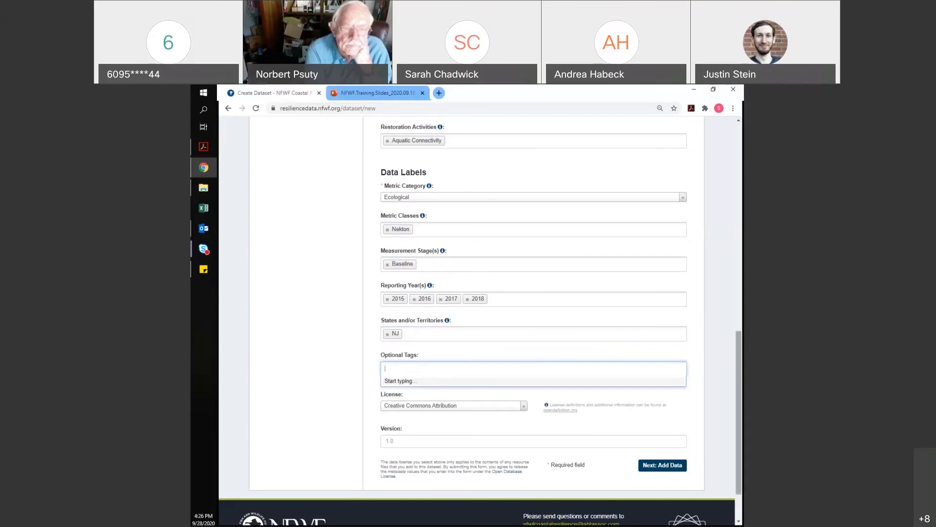
pyautogui.write('Training')
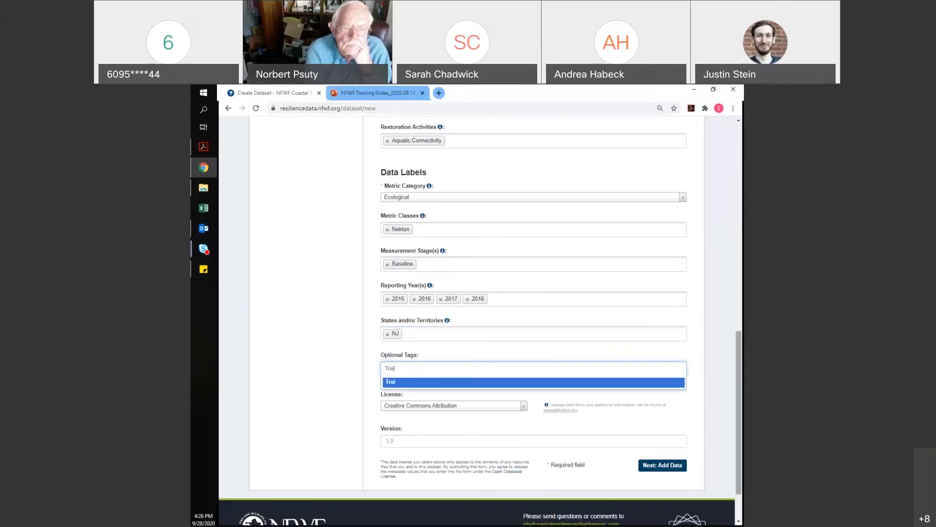
pyautogui.click(590, 383)
pyautogui.write('Test')
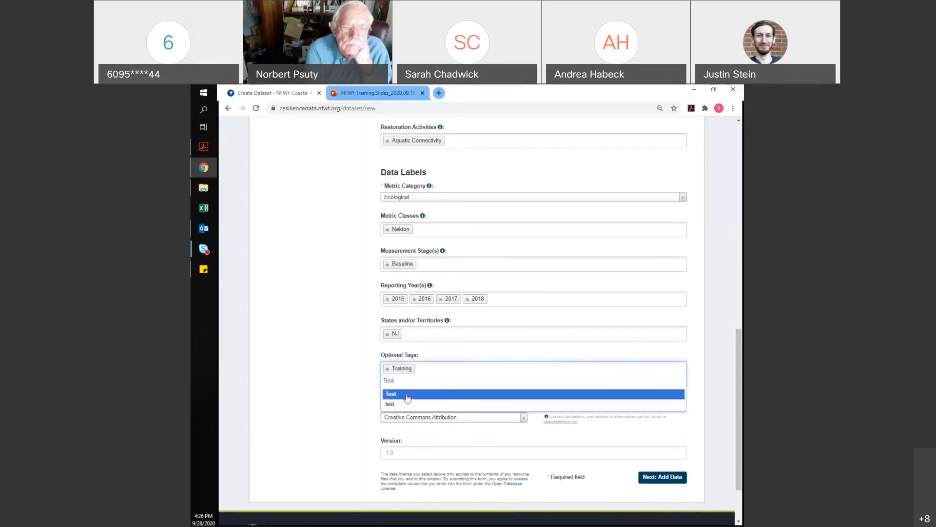
pyautogui.press('Return')
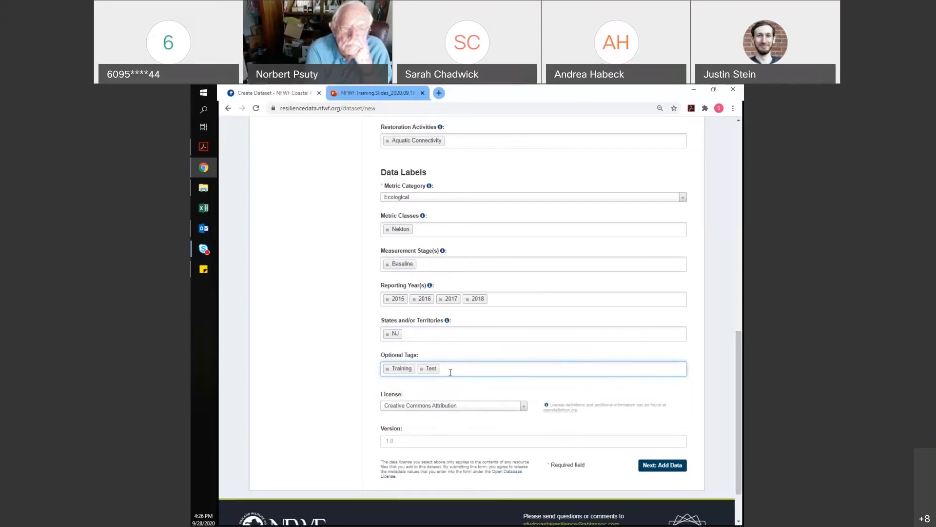
pyautogui.write('species richness')
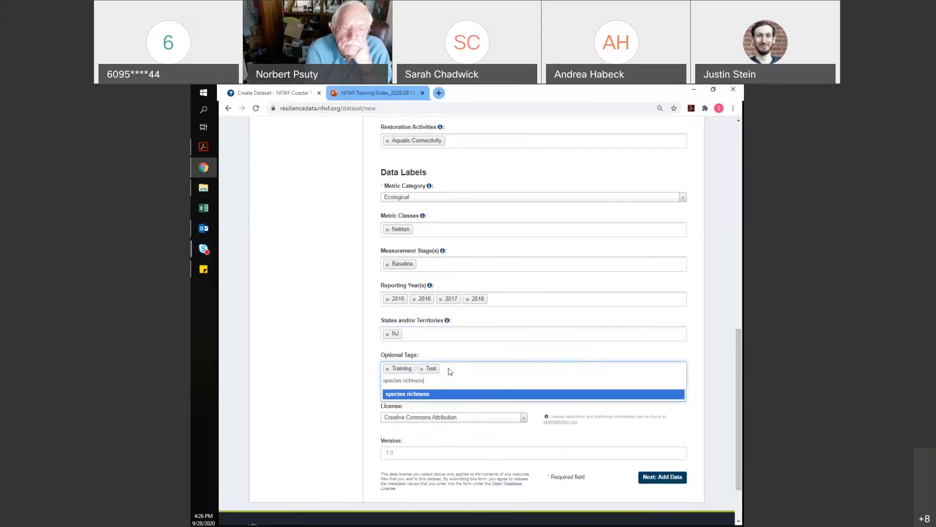
pyautogui.click(418, 394)
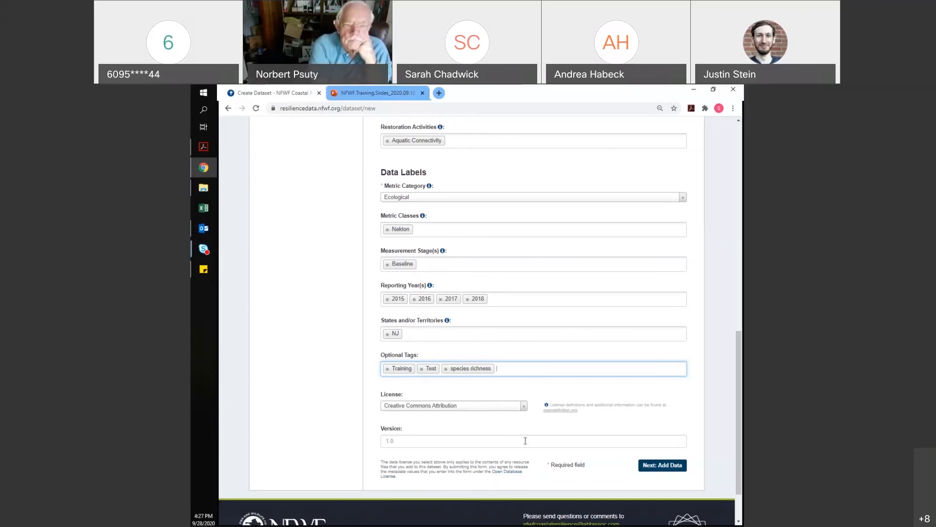
# Submit the dataset details with Next: Add Data and begin a file upload
pyautogui.click(660, 466)
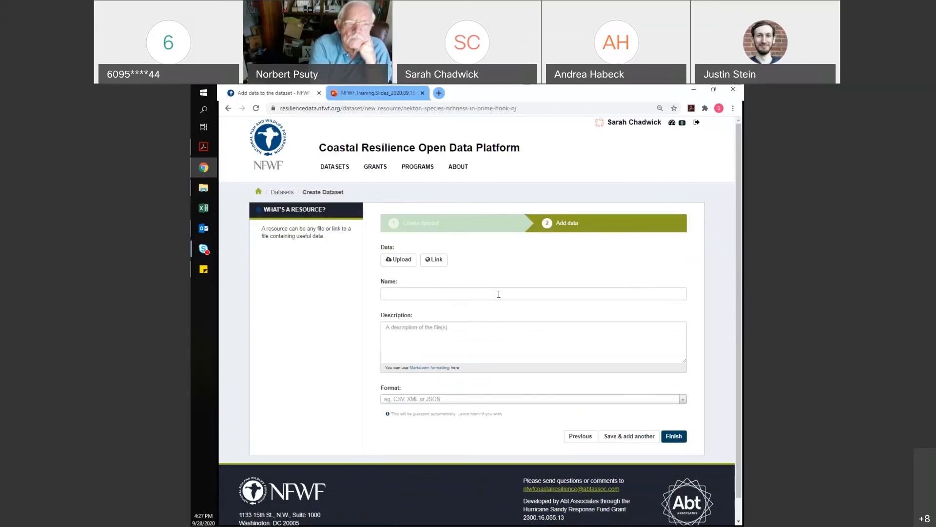
pyautogui.click(397, 260)
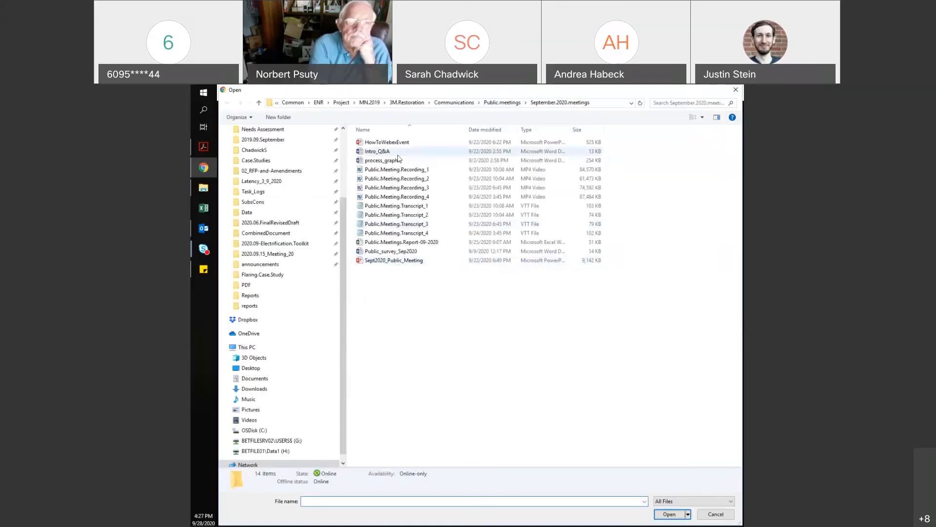
# Attach Nekton.GIS.Data from the Desktop as the dataset's file
pyautogui.moveTo(340, 221); pyautogui.dragTo(344, 141)
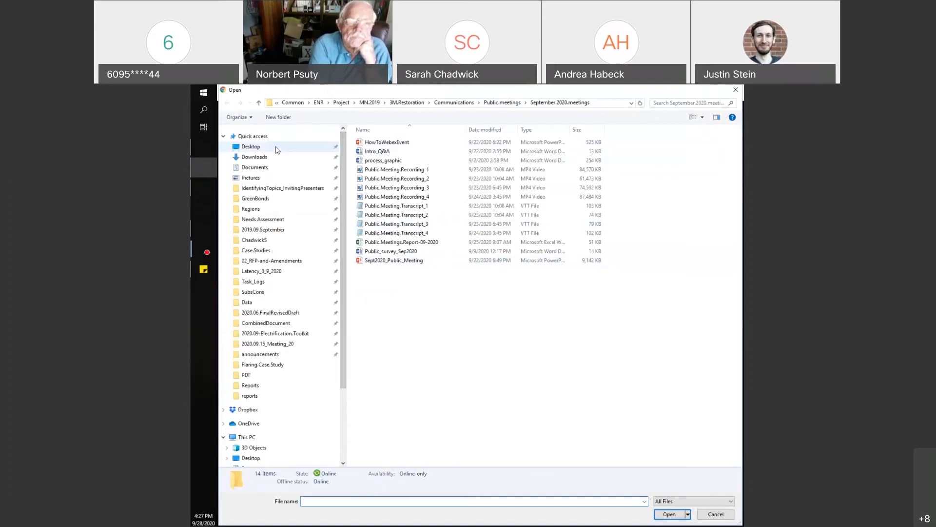
pyautogui.click(274, 148)
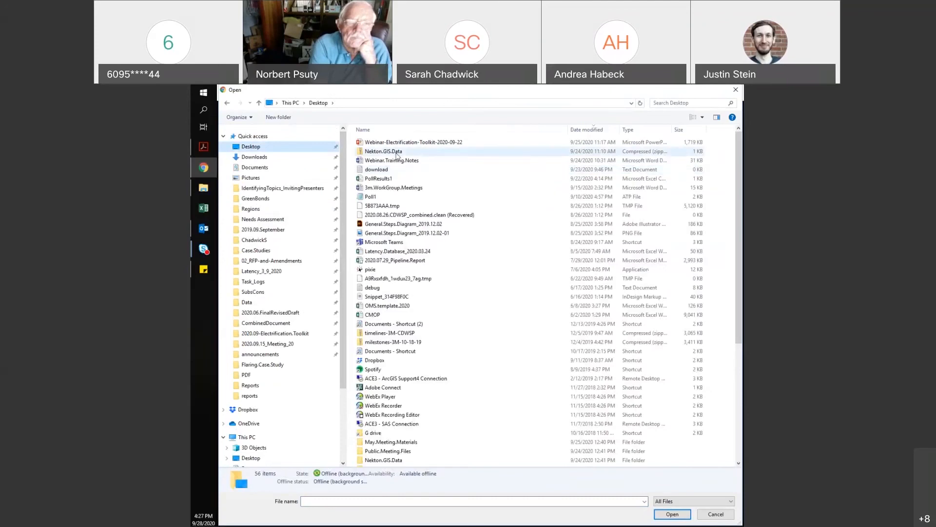
pyautogui.click(397, 152)
pyautogui.doubleClick(398, 152)
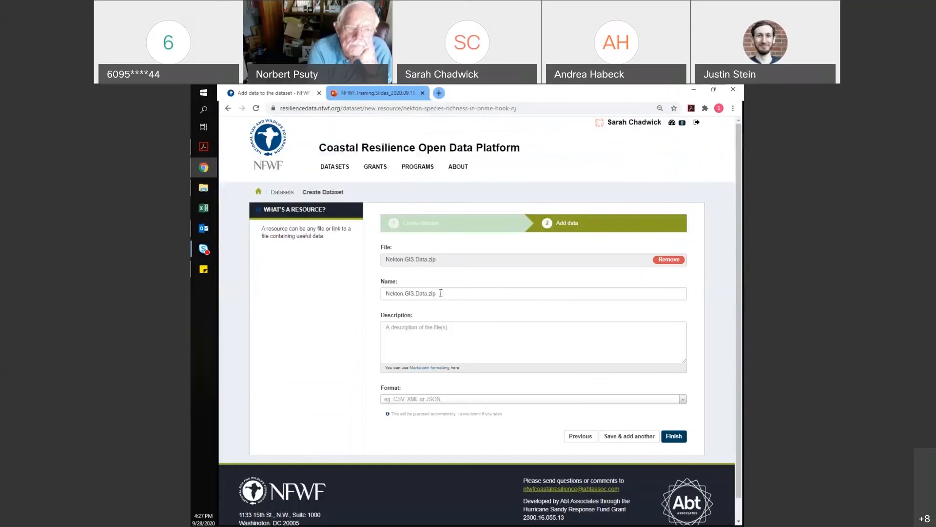
# Replace the resource name with 'Atlantic Killifish Distribution – 2015', copied from Sticky Notes
pyautogui.moveTo(438, 290); pyautogui.dragTo(383, 291)
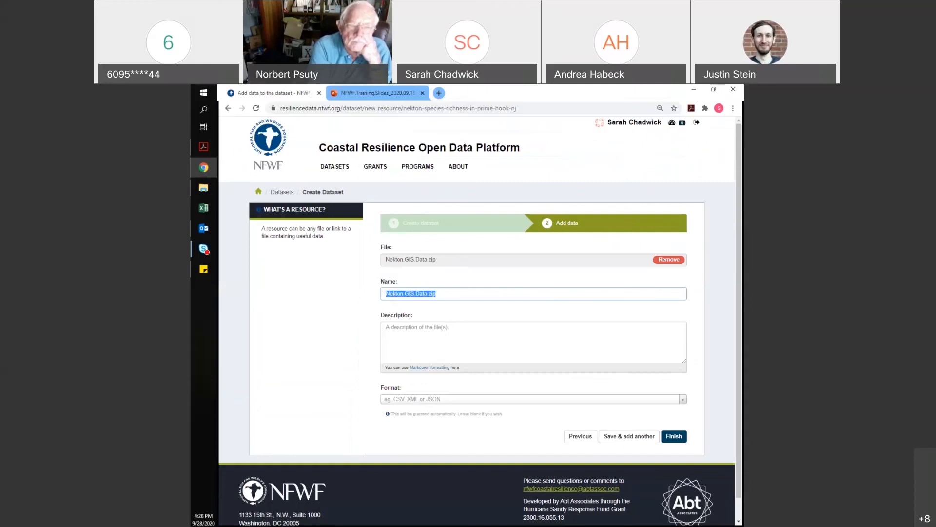
pyautogui.hotkey('alt', 'Tab')
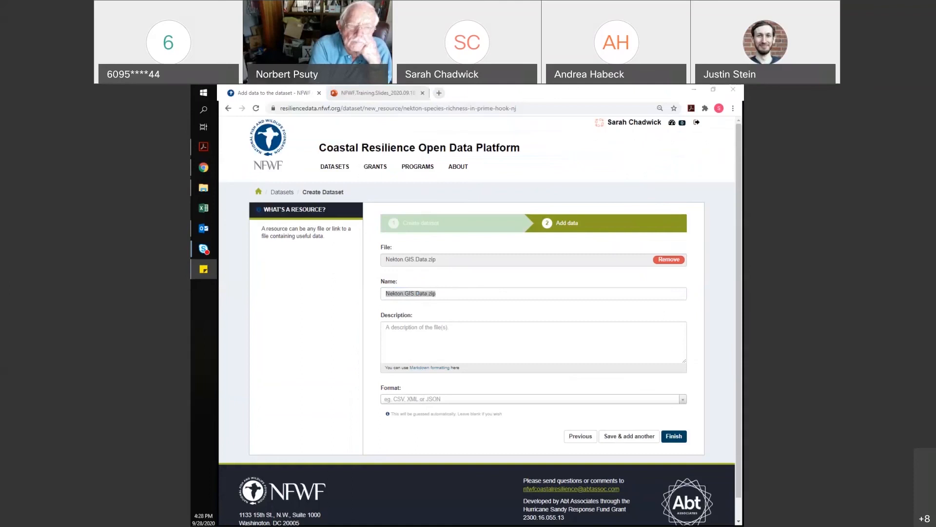
pyautogui.hotkey('alt', 'Tab')
pyautogui.write('Atlantic Killifish Distribution – 2015')
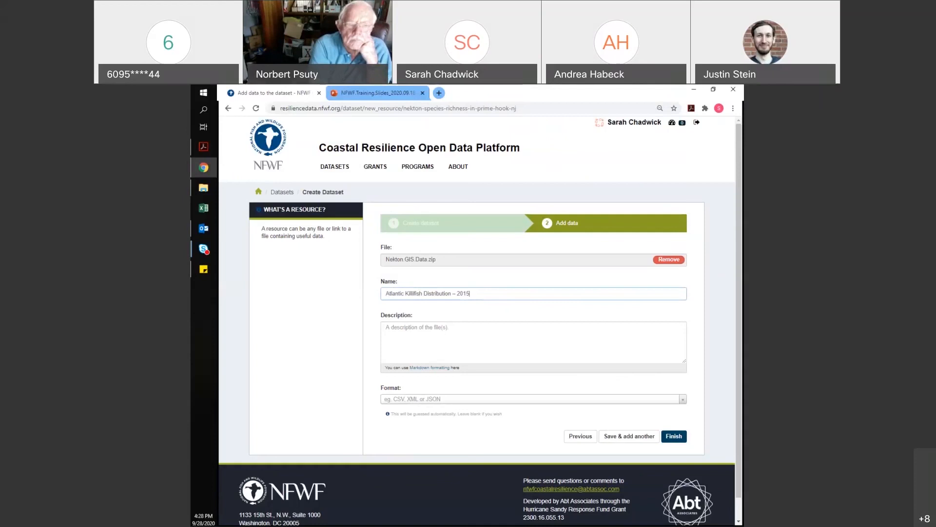
pyautogui.hotkey('alt', 'Tab')
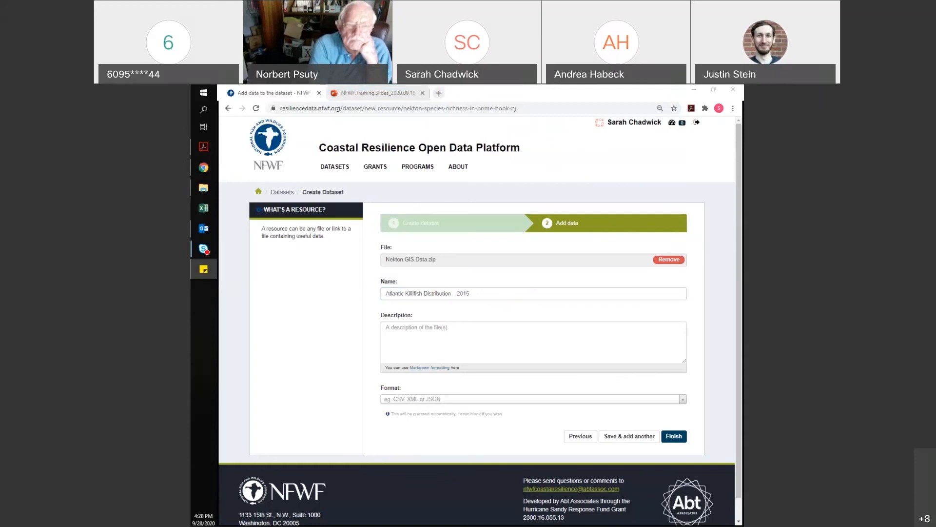
# Paste the description about 2015 Atlantic Killifish distribution shapefiles in Prime Hook, NJ, then finish the resource
pyautogui.click(406, 338)
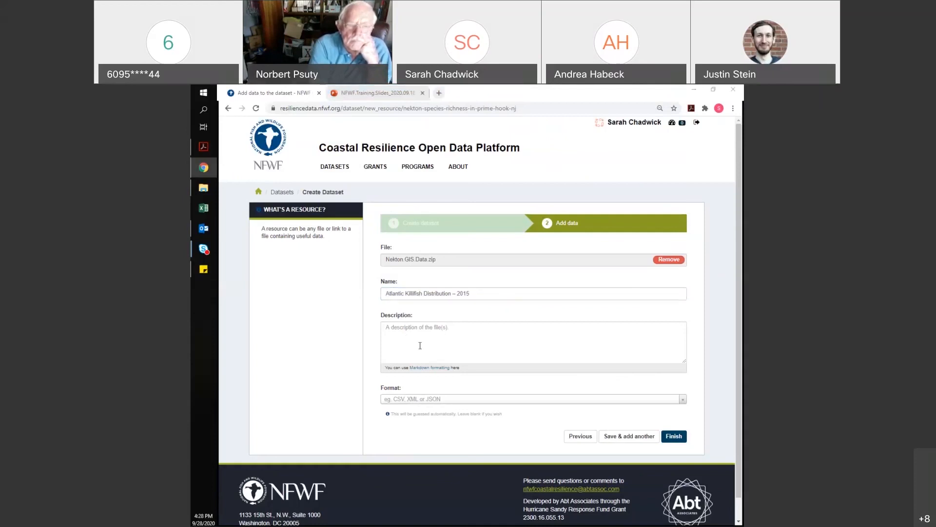
pyautogui.write('Shapefiles showing Atlantic Killifish distribution in Prime Hook, NJ in 2015')
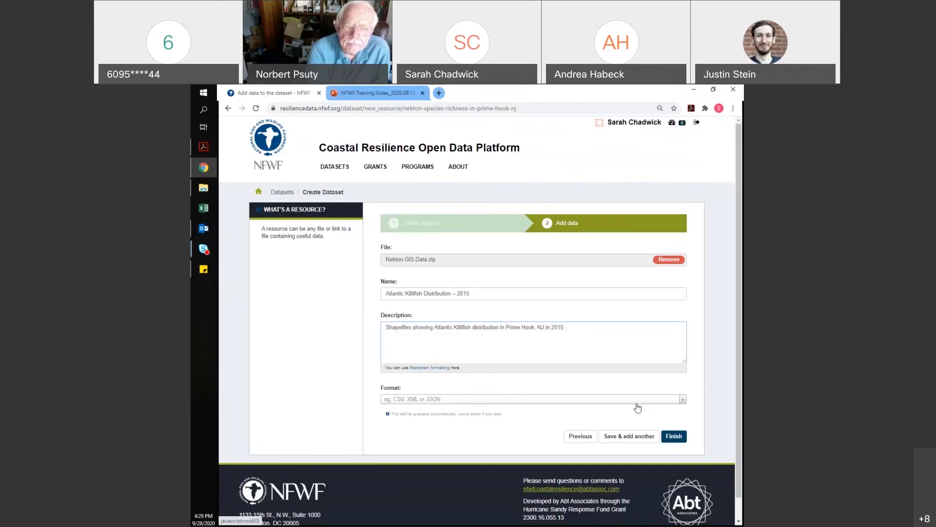
pyautogui.click(675, 438)
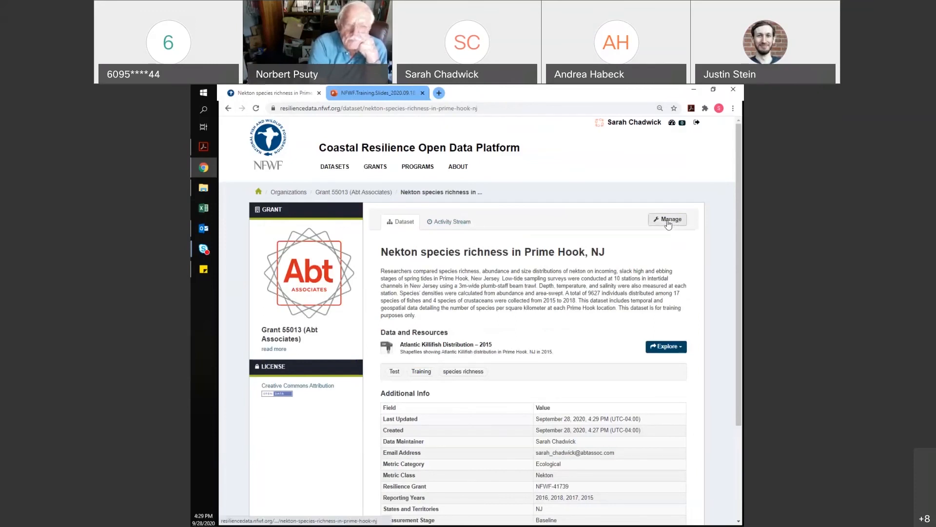
# Use Manage on the Nekton species richness dataset page to open its Edit metadata form
pyautogui.click(668, 219)
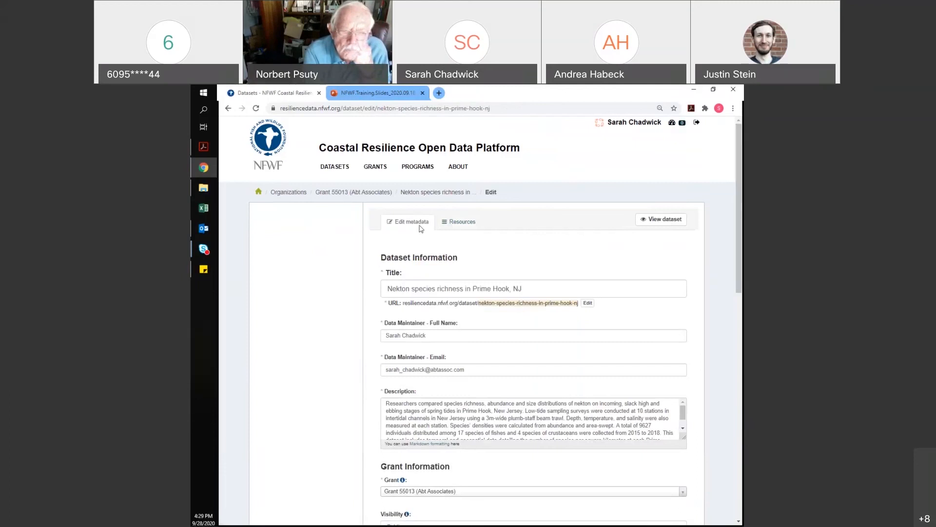
# Change the year 2018 to 2019 in the dataset description
pyautogui.moveTo(740, 205); pyautogui.dragTo(726, 267)
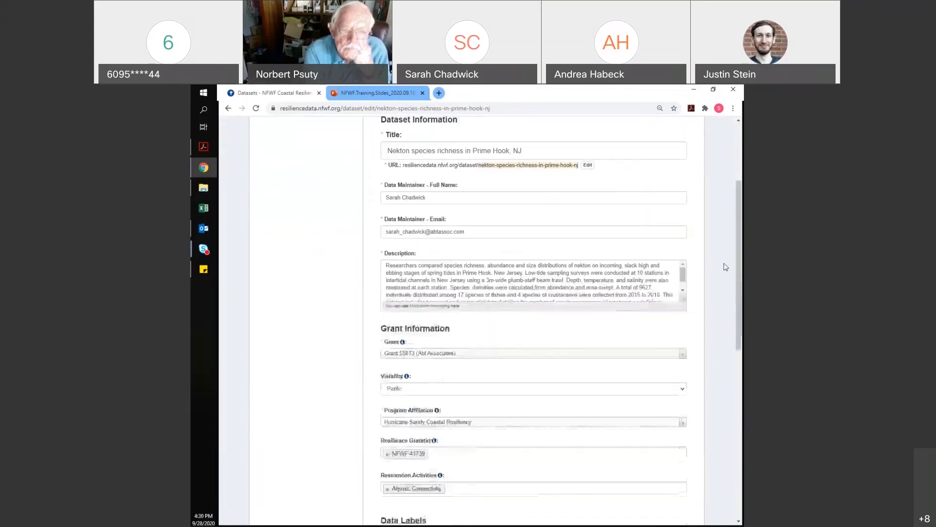
pyautogui.click(659, 294)
pyautogui.press('BackSpace')
pyautogui.write('9')
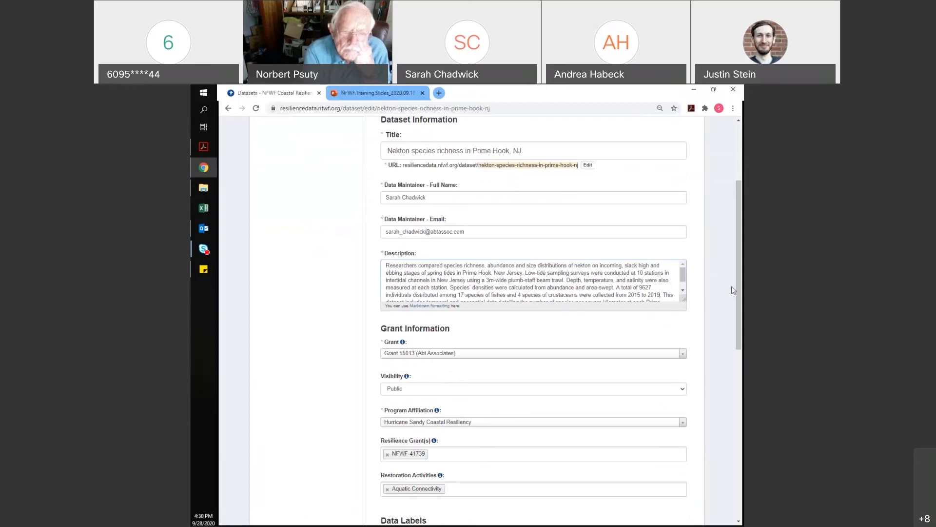
pyautogui.moveTo(735, 291); pyautogui.dragTo(665, 402)
# Add 2019 to the Reporting Year(s) and save with Update Dataset
pyautogui.click(499, 349)
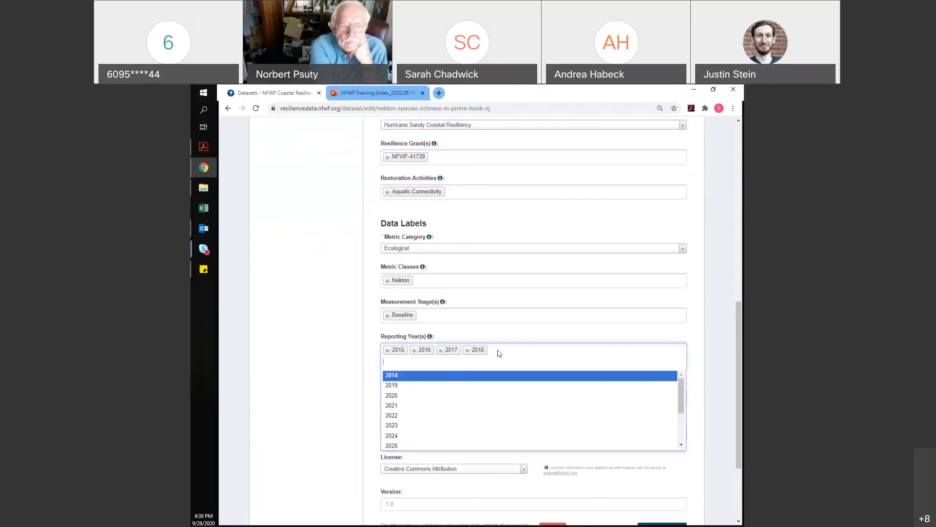
pyautogui.click(438, 385)
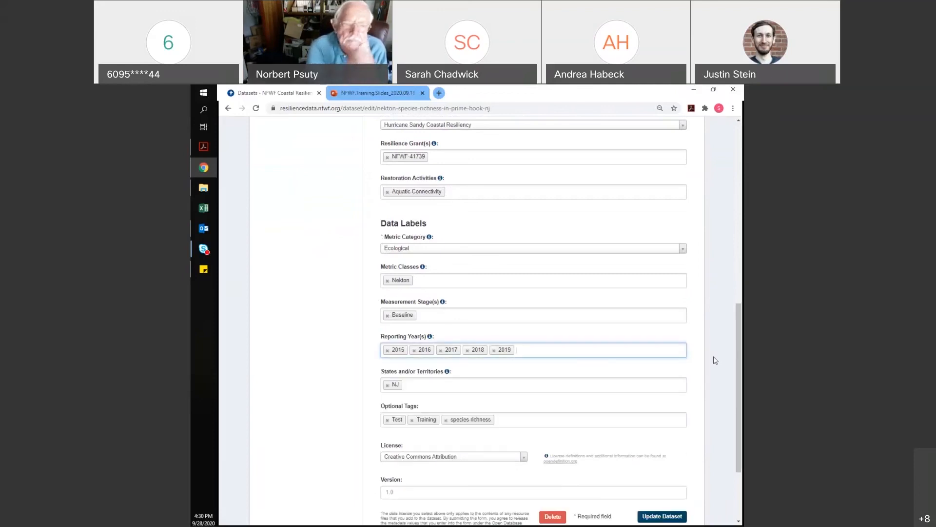
pyautogui.moveTo(742, 336); pyautogui.dragTo(744, 364)
pyautogui.scroll(3, 744, 364)
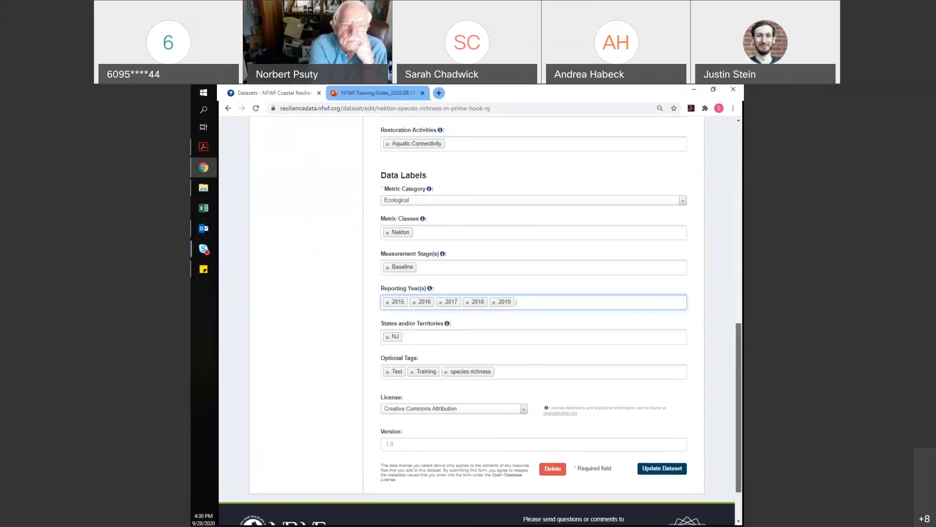
pyautogui.moveTo(741, 332); pyautogui.dragTo(736, 148)
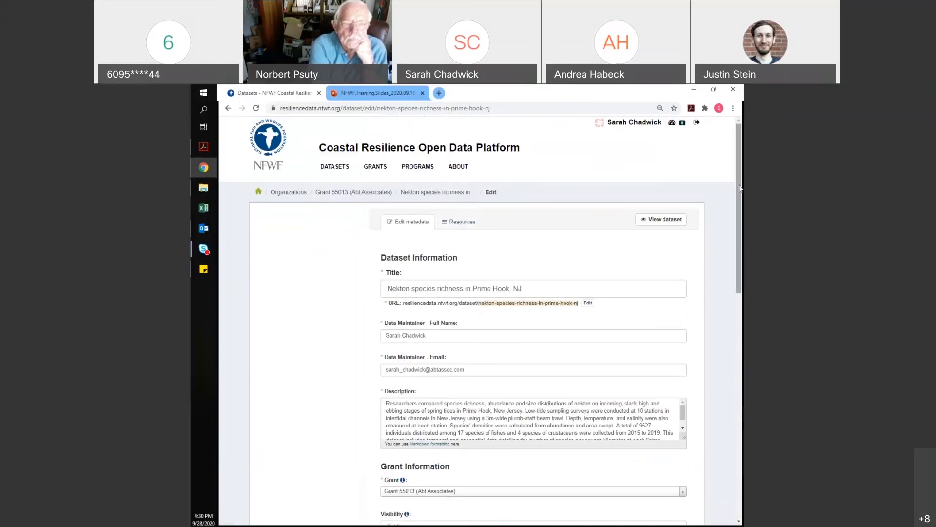
pyautogui.moveTo(738, 184); pyautogui.dragTo(739, 417)
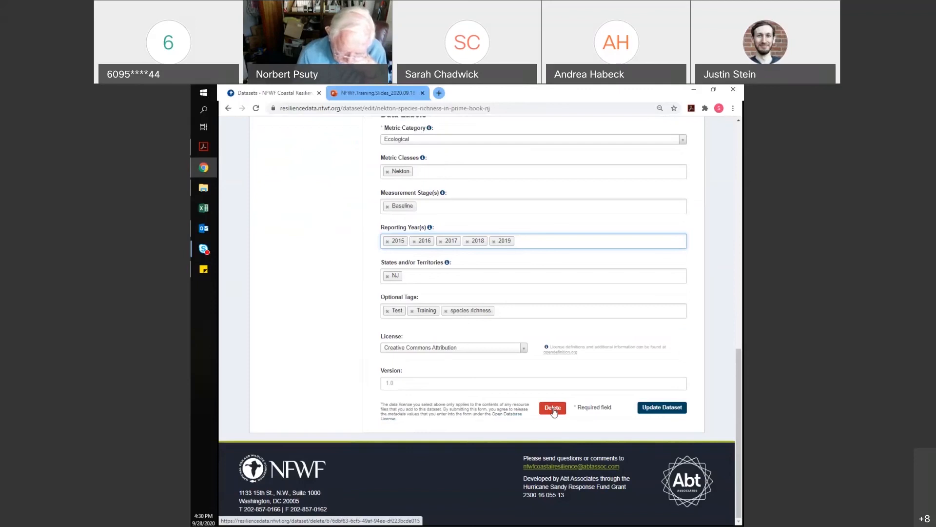
pyautogui.click(665, 412)
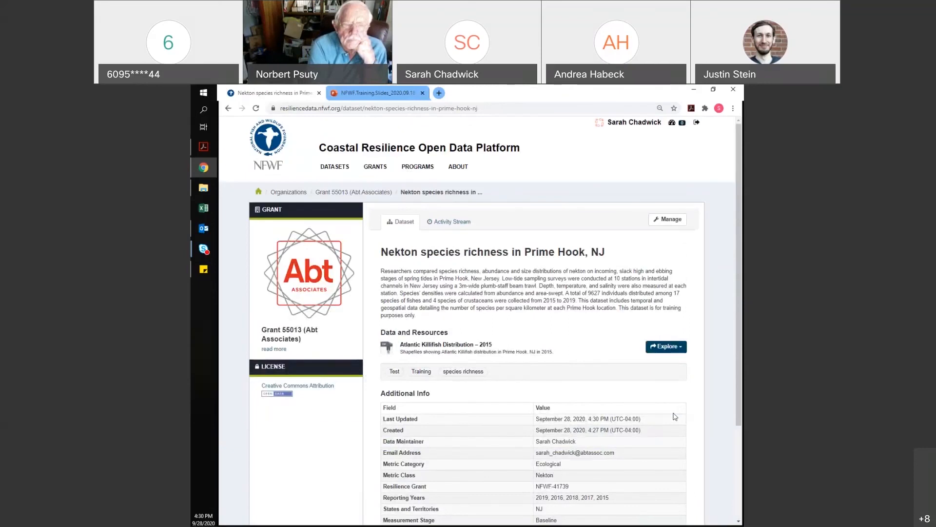
# Go to the DATASETS catalogue listing all 3 datasets
pyautogui.click(330, 170)
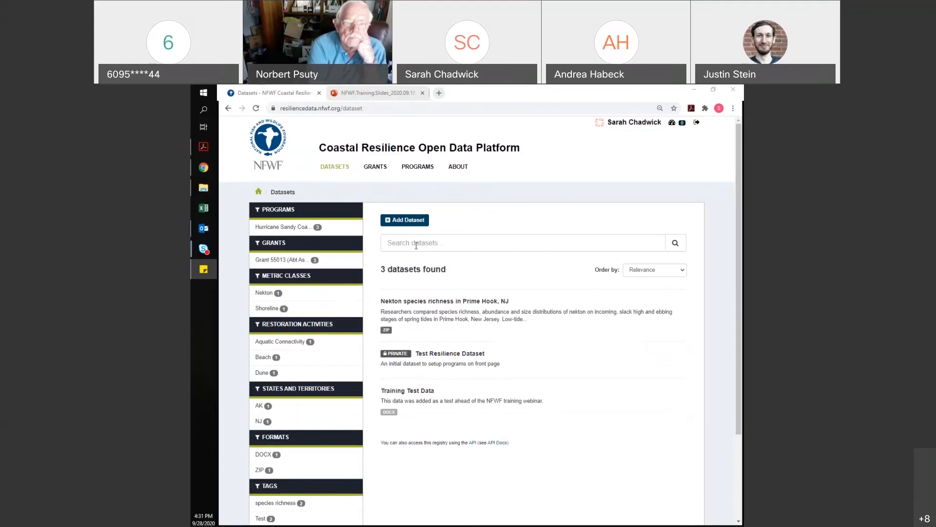
# Search the dataset catalogue for 'species richness', narrowing results to 2 datasets
pyautogui.click(416, 245)
pyautogui.write('species richness')
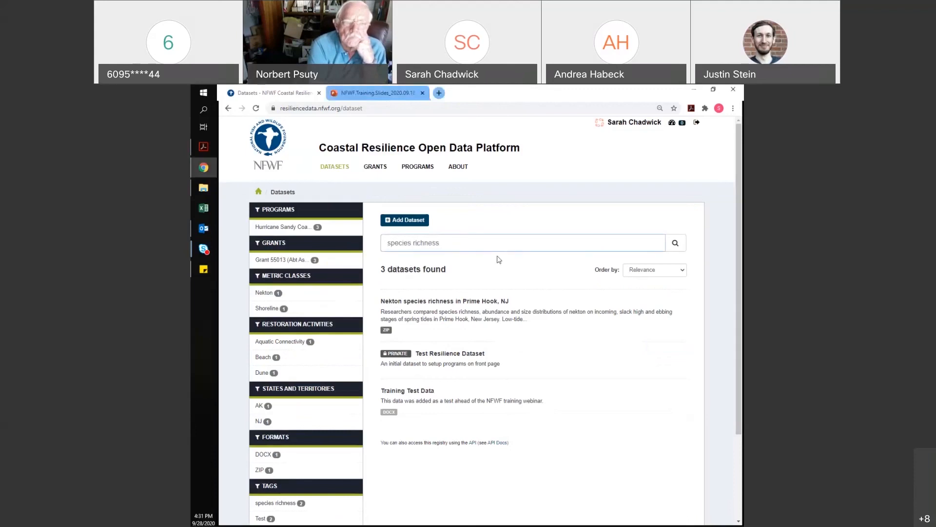
pyautogui.press('Return')
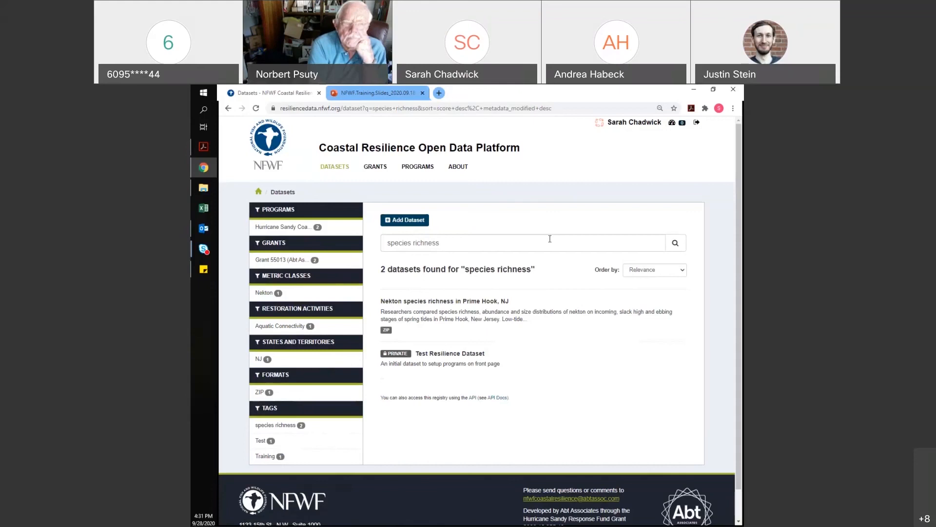
# From the GRANTS list, open the Grant 62087 (The Nature Conservancy) page showing no datasets
pyautogui.click(371, 168)
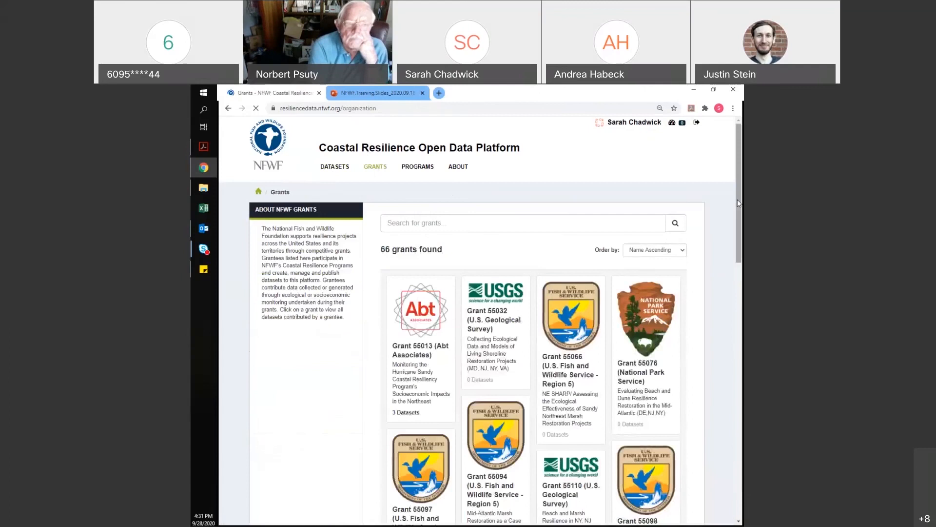
pyautogui.moveTo(737, 204); pyautogui.dragTo(740, 302)
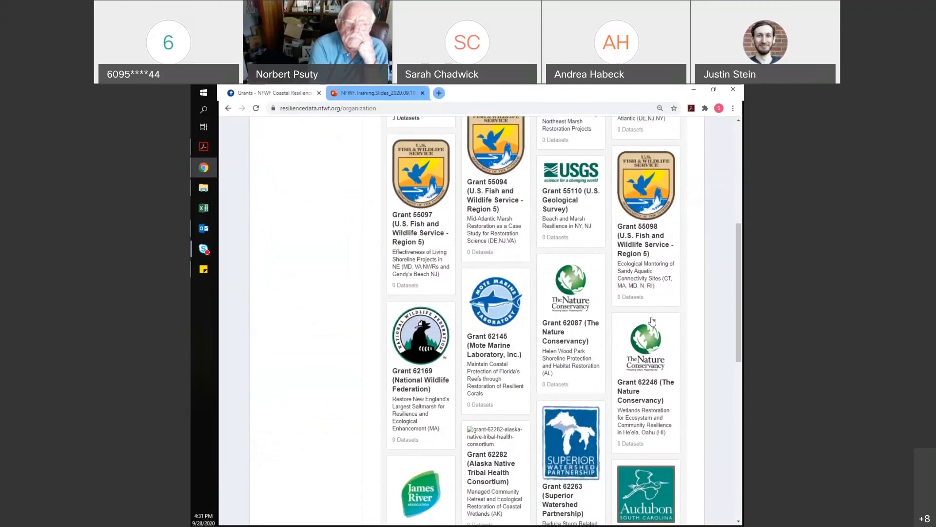
pyautogui.click(573, 306)
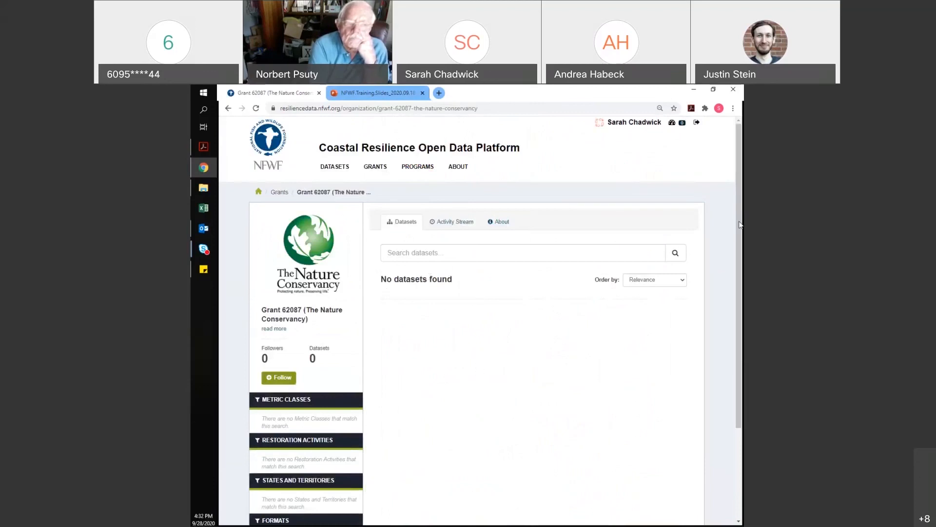
pyautogui.moveTo(740, 221); pyautogui.dragTo(740, 232)
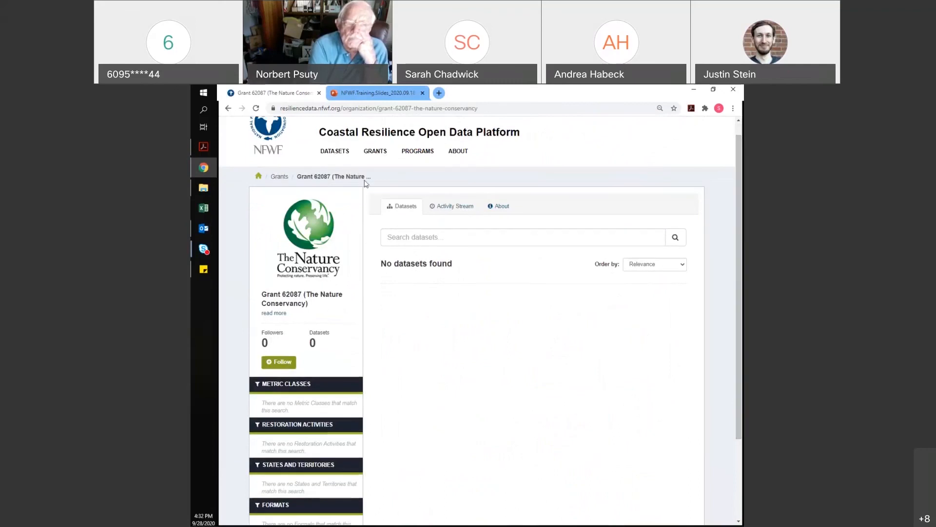
# View the empty Emergency Coastal Resilience Fund program page, then go back to GRANTS
pyautogui.click(419, 152)
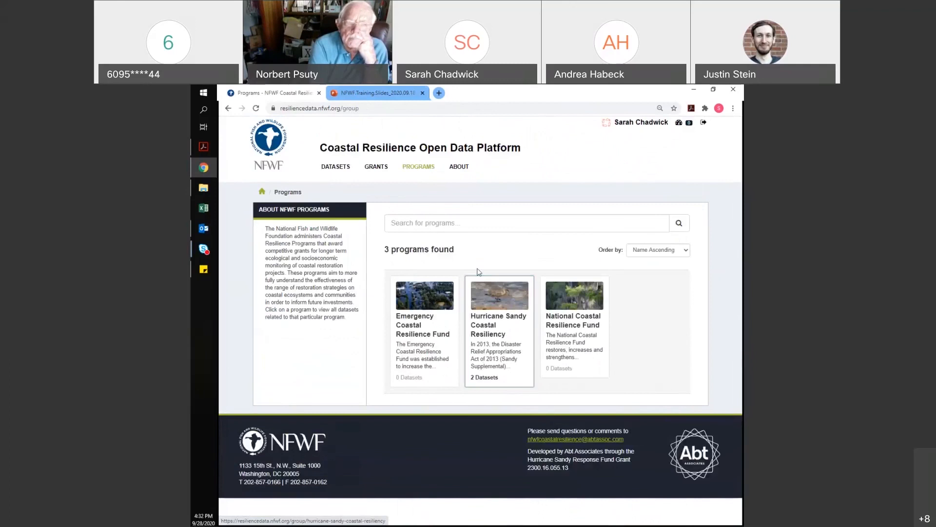
pyautogui.click(430, 331)
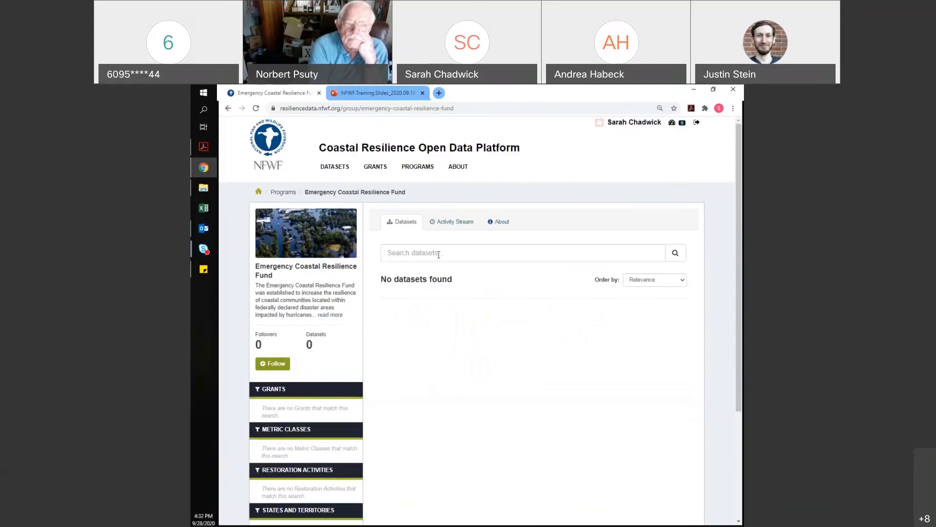
pyautogui.click(375, 167)
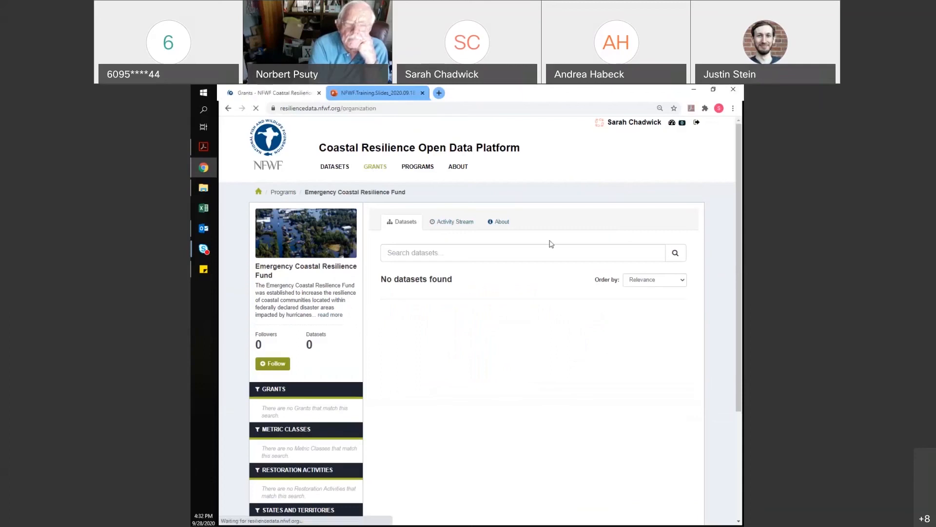